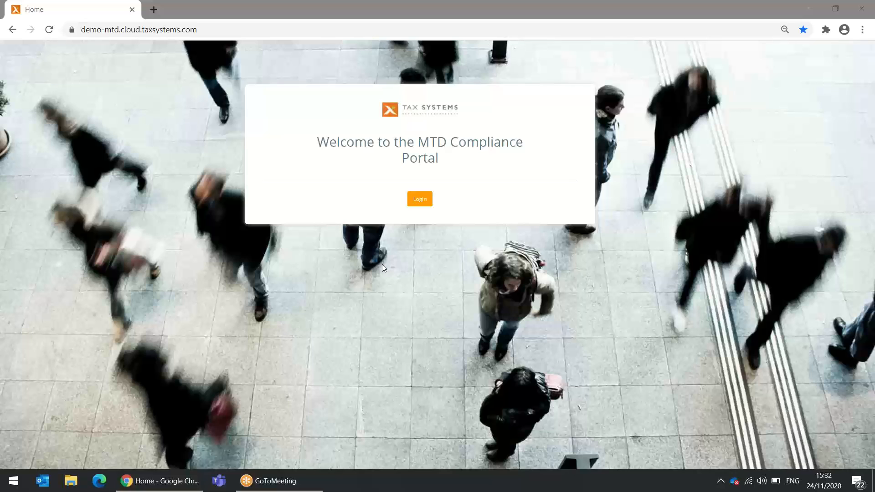
Log in using the first saved account and its saved password
left_click(427, 202)
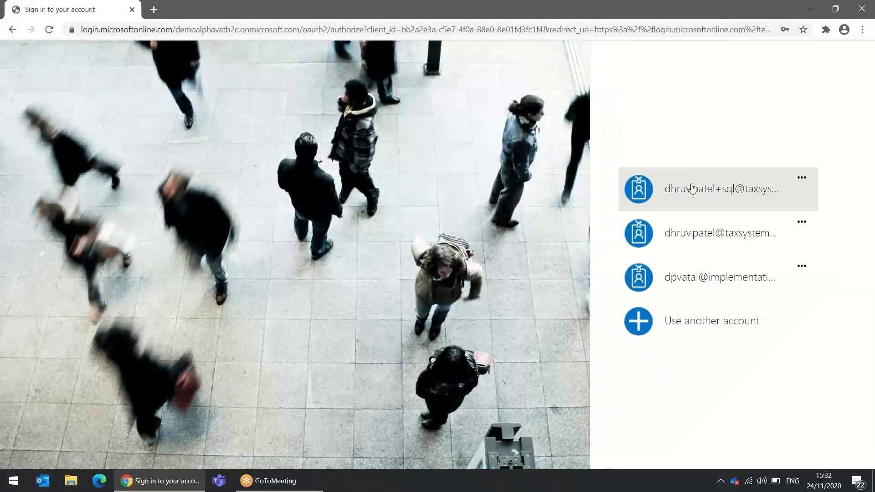
left_click(639, 190)
left_click(652, 284)
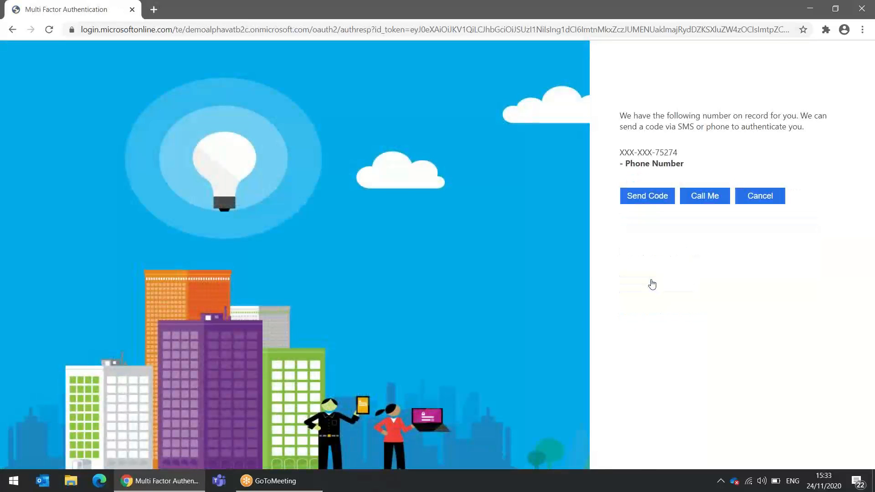
Request a text-message verification code, enter the received code and verify it
left_click(652, 200)
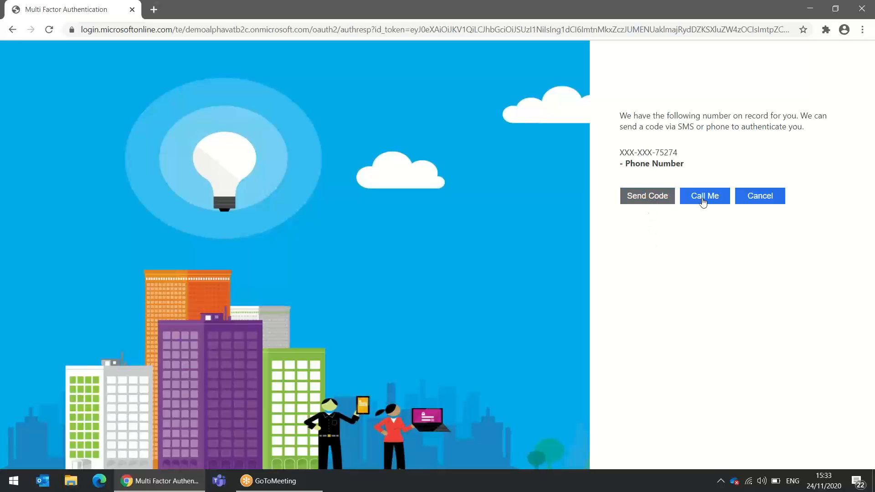
left_click(645, 200)
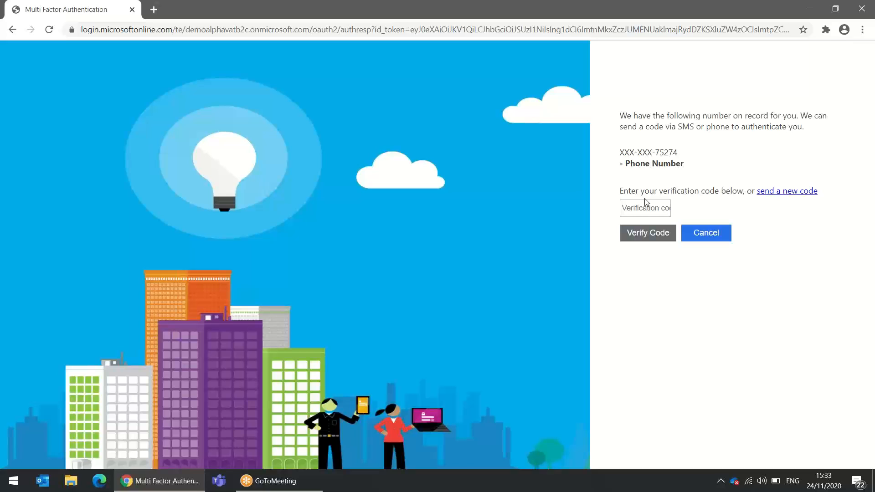
left_click(642, 208)
left_click(637, 224)
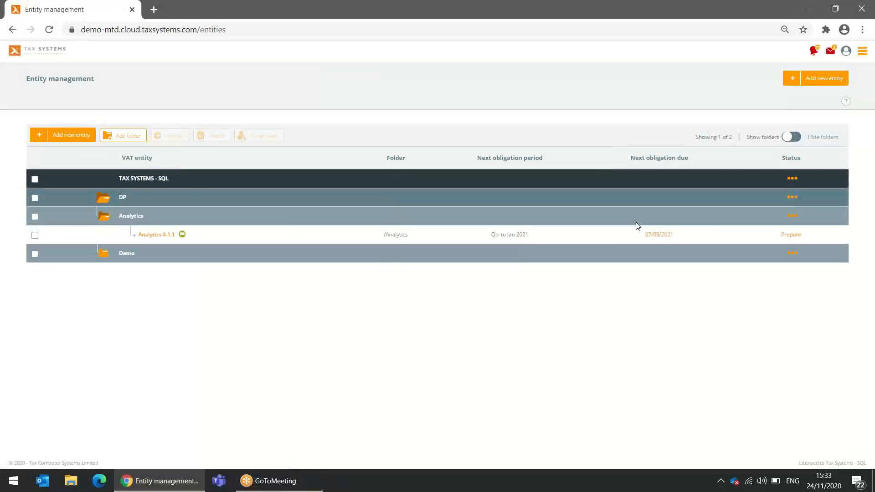
Expand Demo and the Top Co group, then view User management's five Superusers
left_click(125, 257)
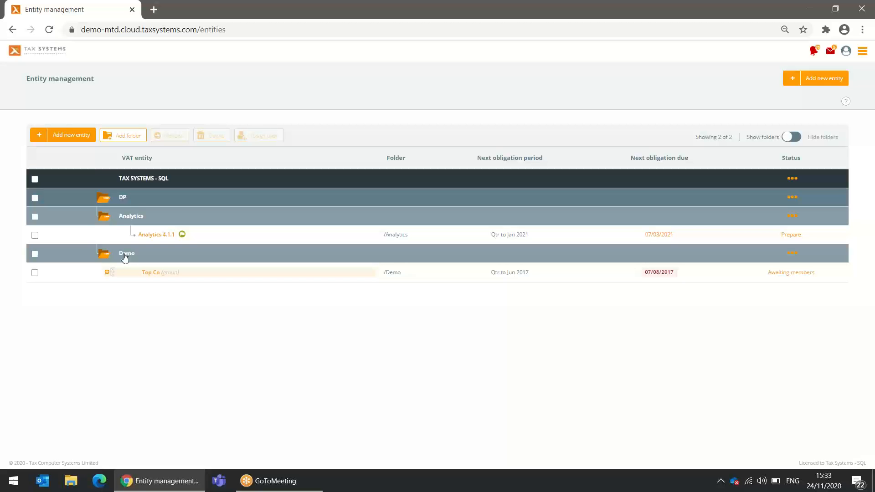
left_click(108, 273)
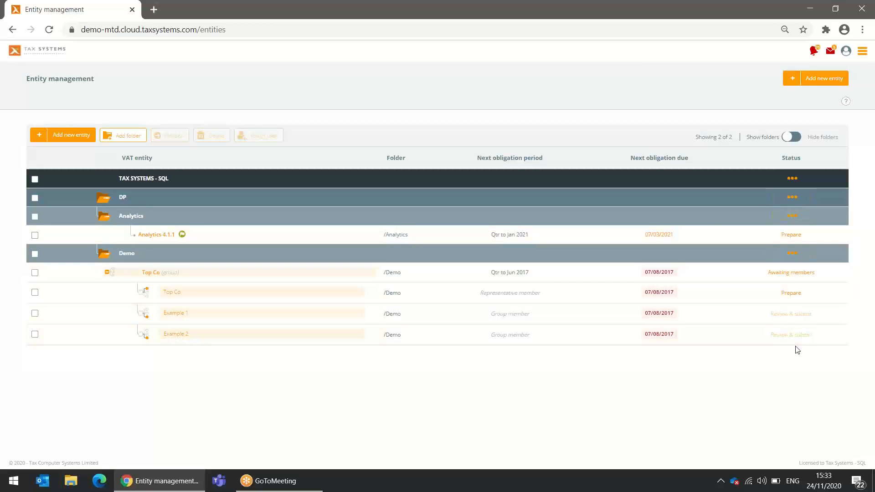
left_click(863, 52)
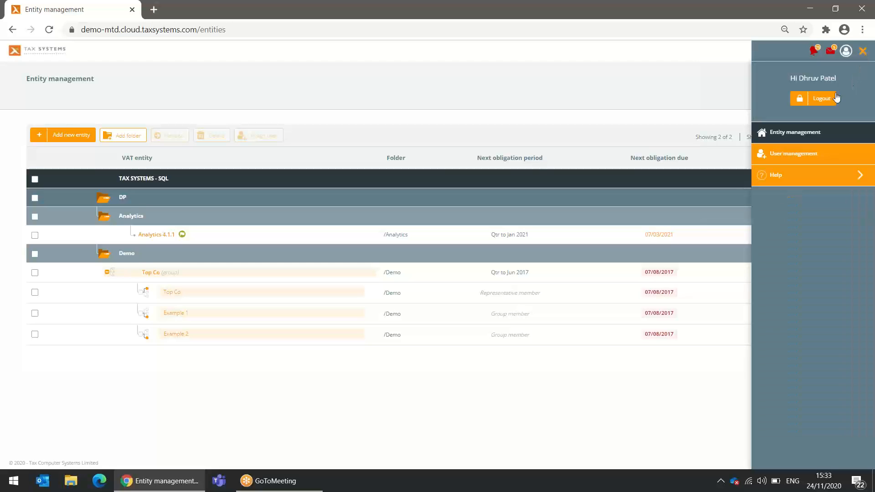
left_click(788, 156)
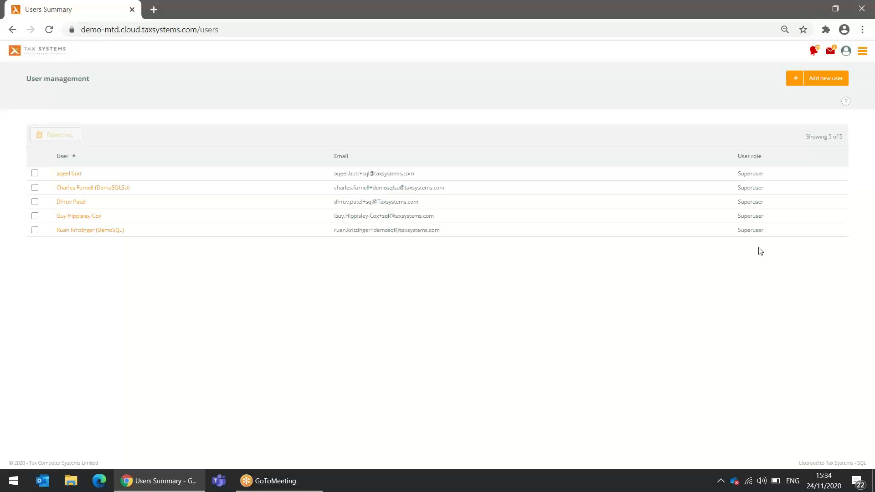
Start a new user and review the User role options, leaving Superuser selected
left_click(828, 80)
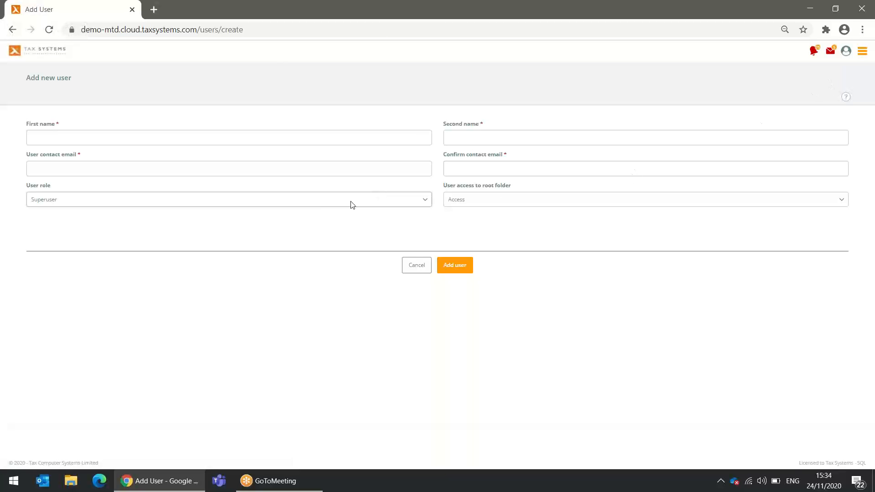
left_click(321, 203)
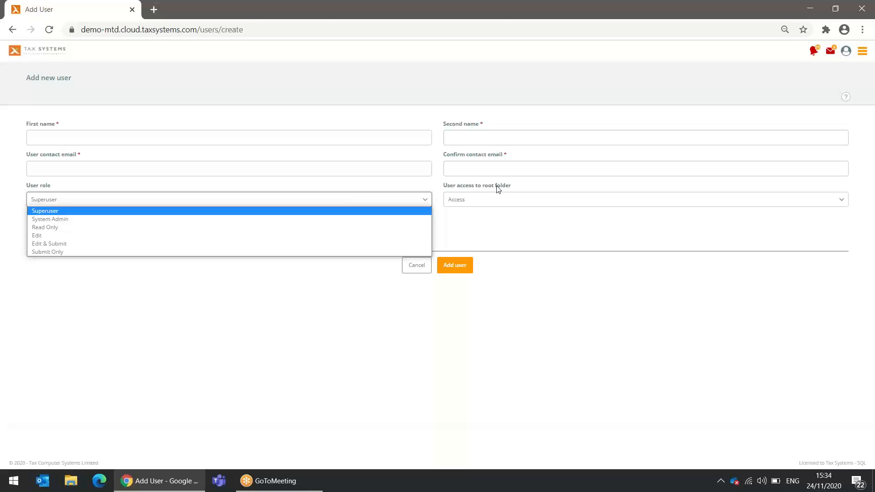
left_click(420, 186)
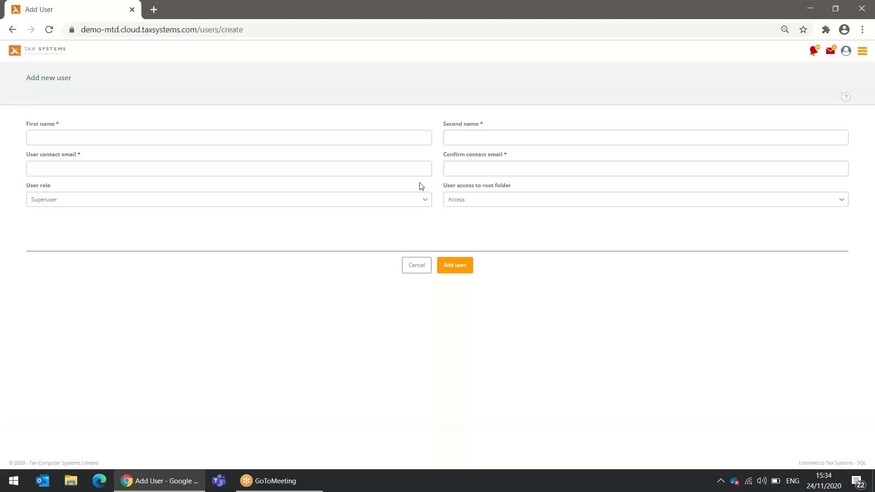
left_click(416, 201)
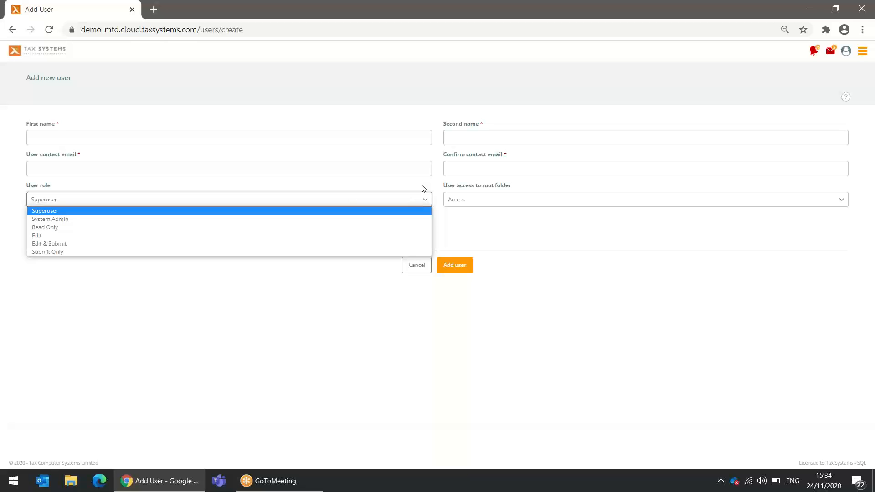
left_click(420, 187)
Expand the Help resources in the side menu, then return to Entity management
left_click(863, 51)
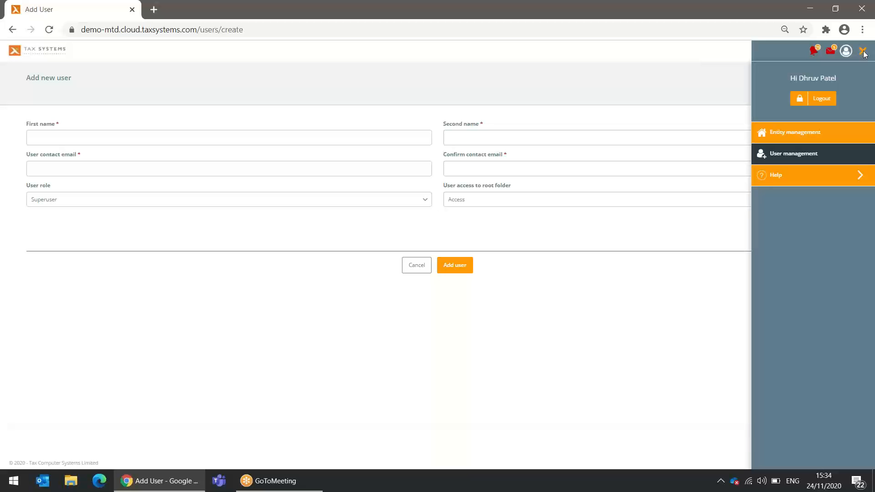
left_click(777, 176)
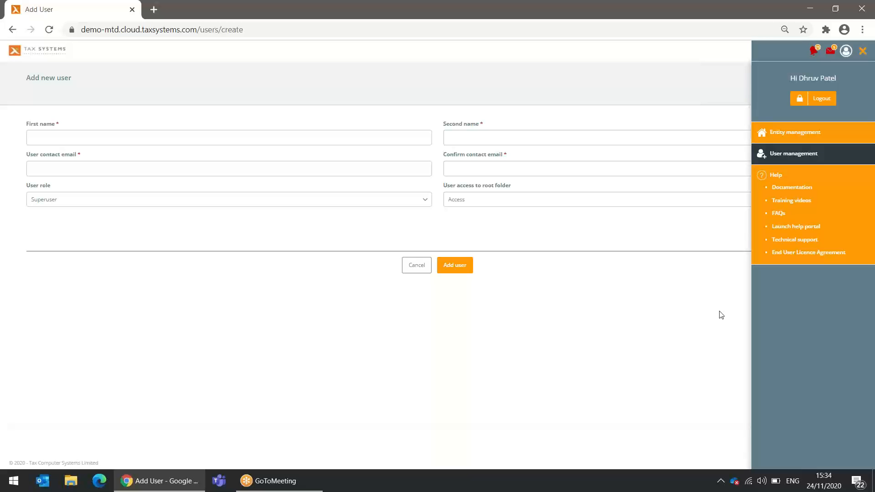
left_click(779, 123)
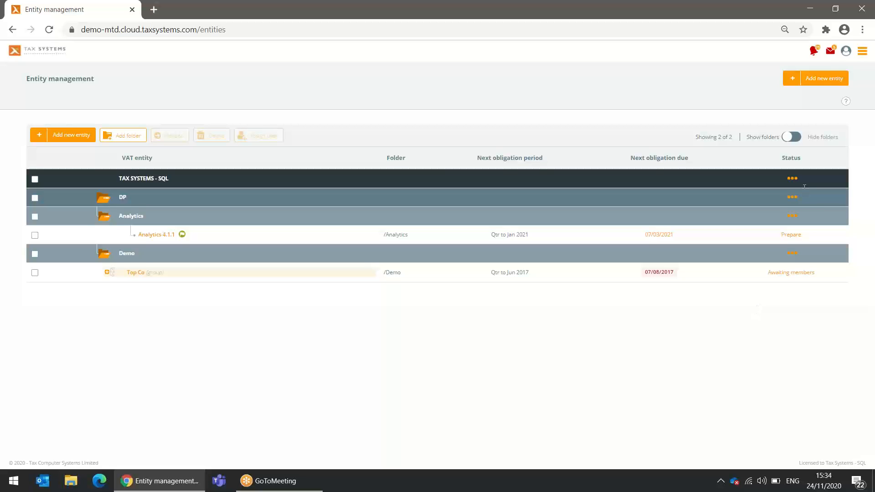
Read and close the Notifications, then scroll through and dismiss the recent calculation alerts
left_click(831, 51)
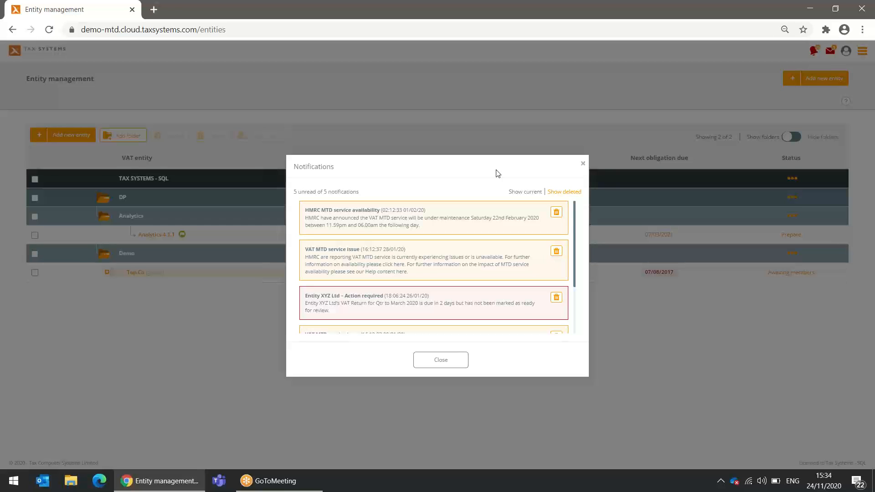
left_click(439, 366)
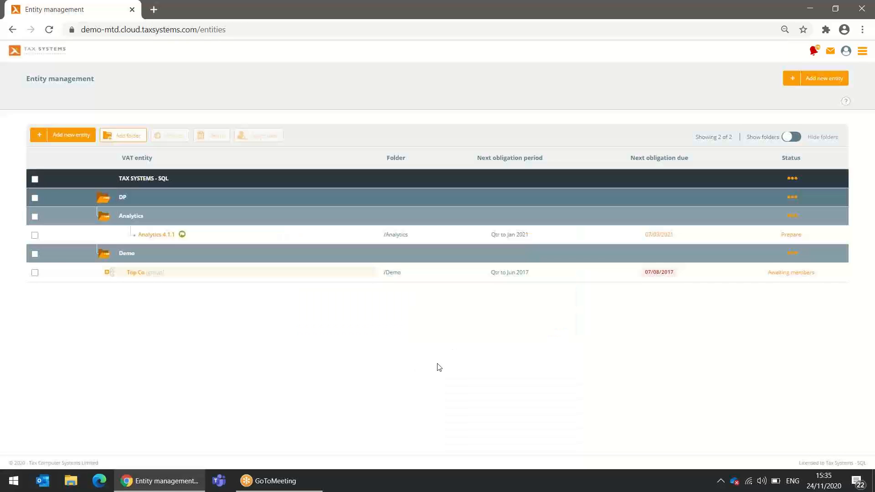
left_click(814, 51)
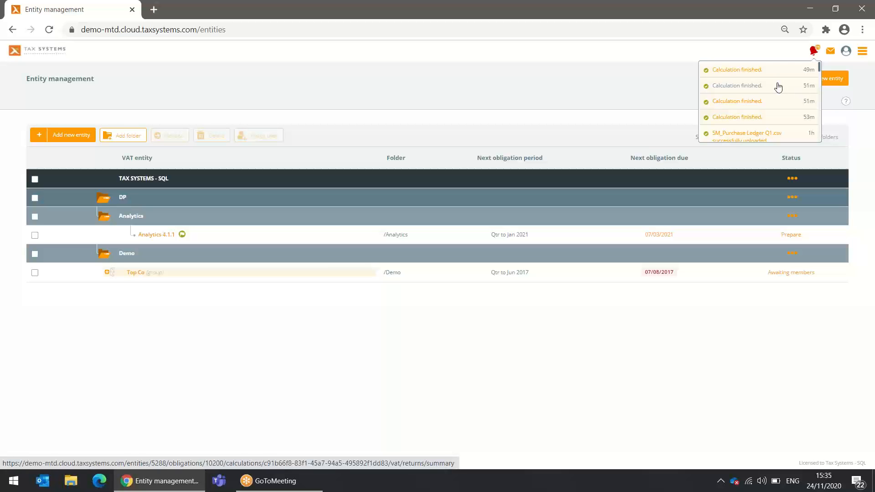
scroll(779, 87, "down", 5)
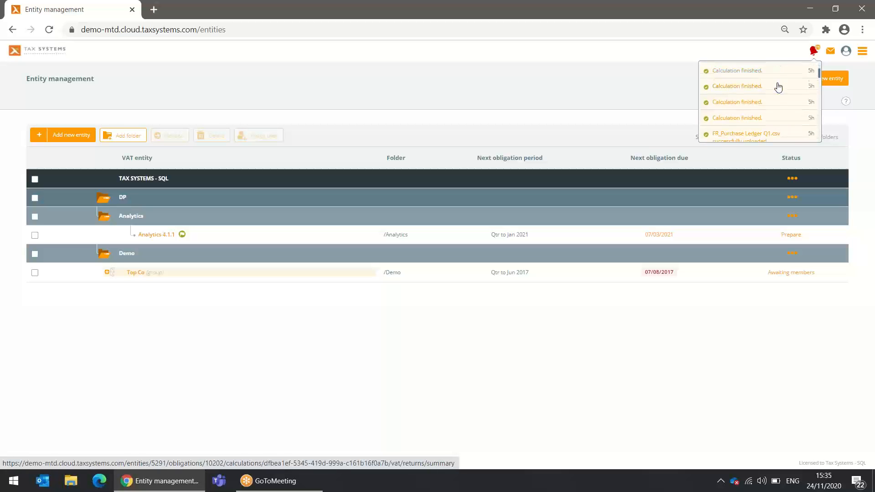
scroll(779, 87, "down", 5)
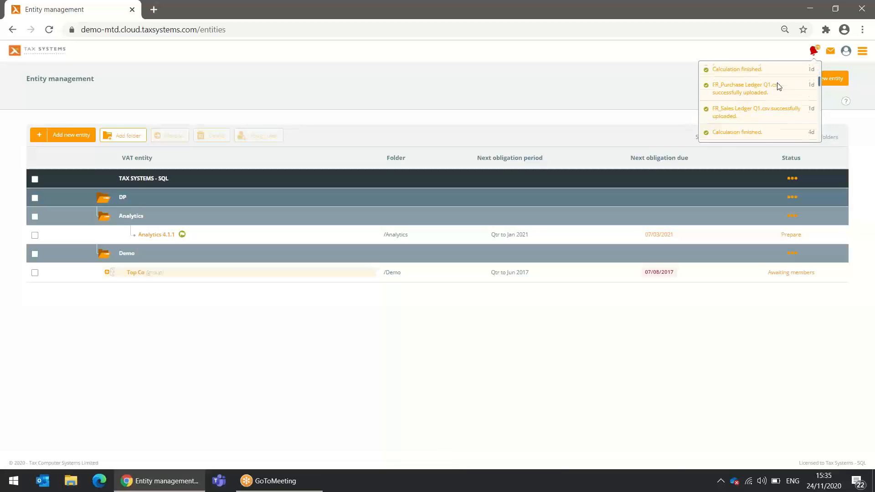
scroll(779, 87, "down", 2)
scroll(778, 84, "down", 3)
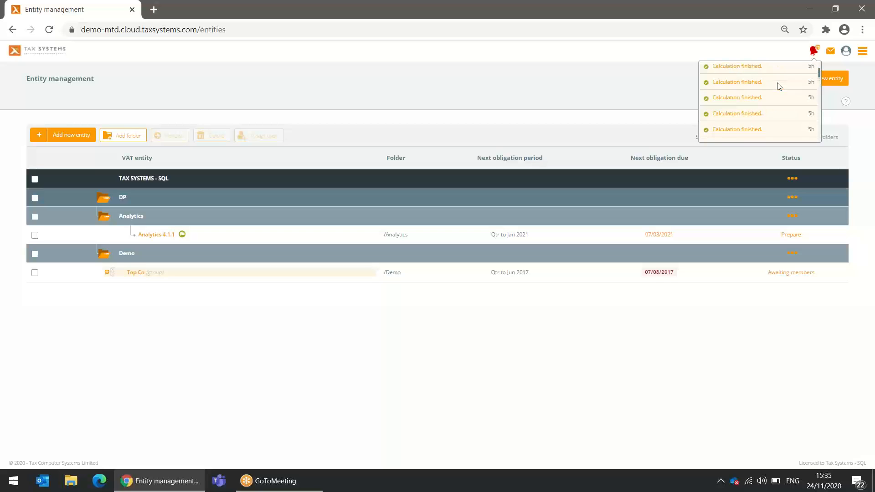
left_click(527, 395)
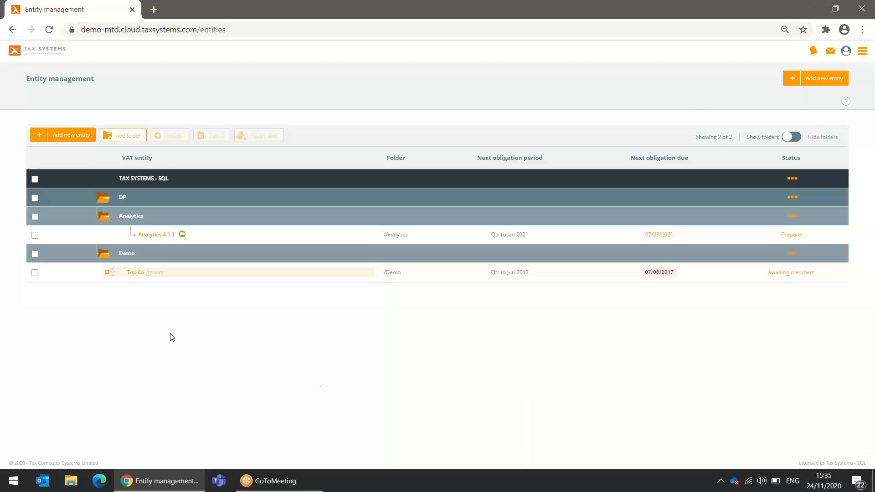
Expand Top Co (group), open its details, then open member Top Co's Qtr to Jun 2017 return
left_click(106, 273)
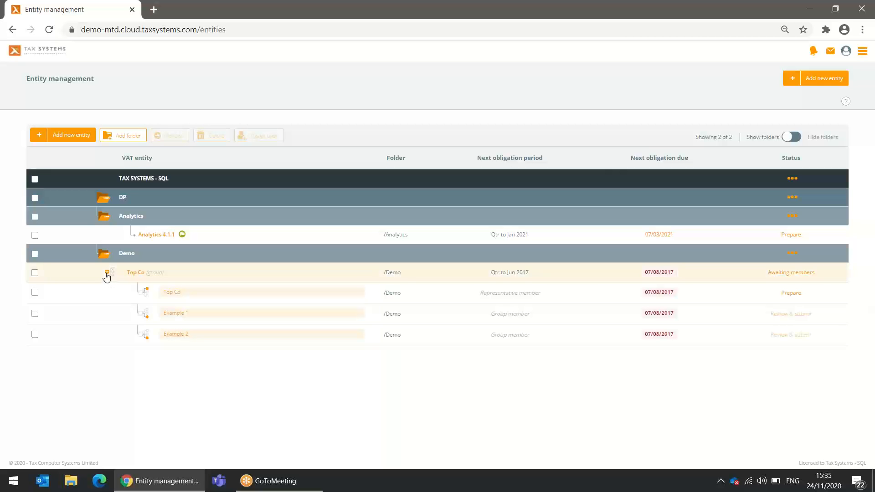
left_click(133, 274)
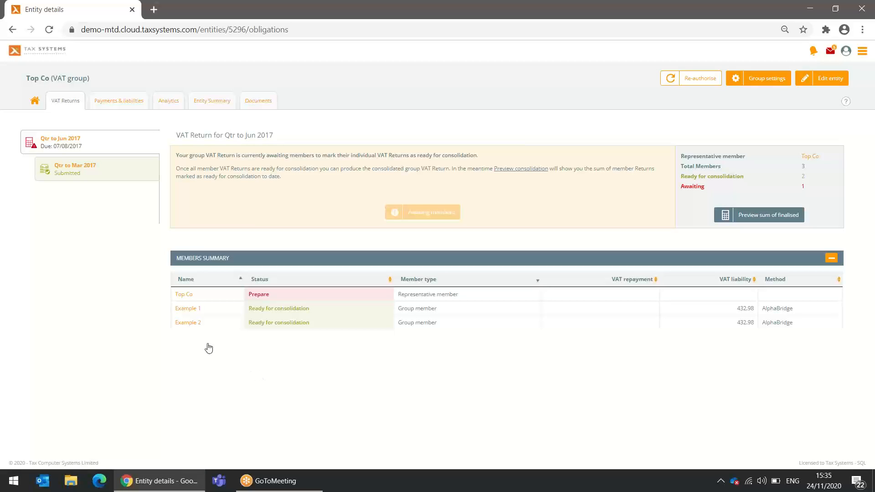
left_click(183, 296)
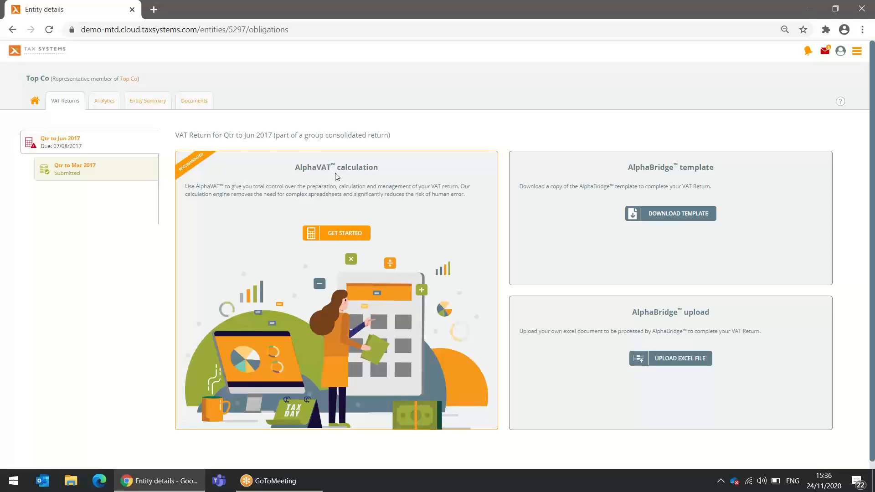
Start an AlphaVAT calculation with default options, International left off, and save them
left_click(340, 235)
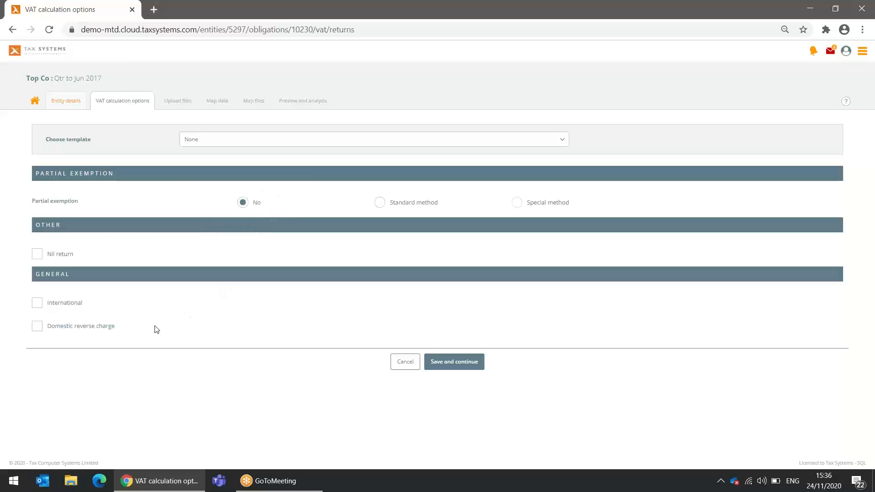
left_click(38, 304)
left_click(39, 305)
left_click(455, 364)
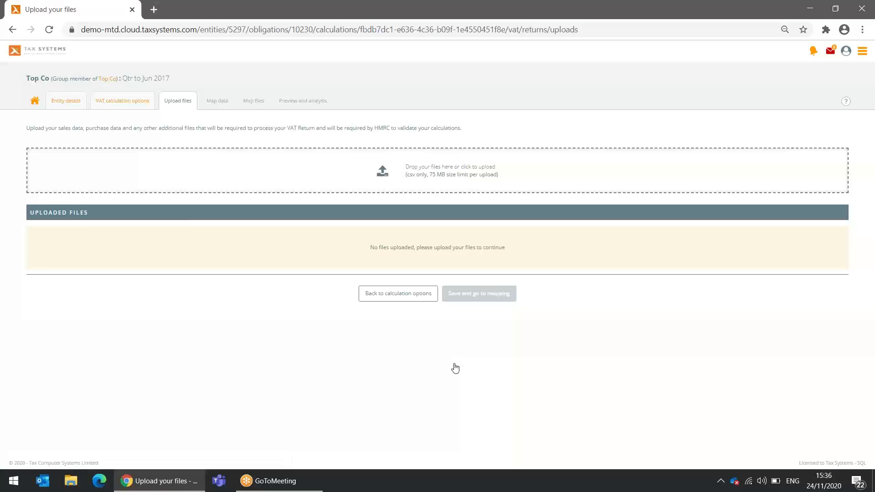
Upload FR_Sales Ledger Q1.csv and FR_Purchase Ledger Q1.csv from the Fully recoverable folder
left_click(412, 175)
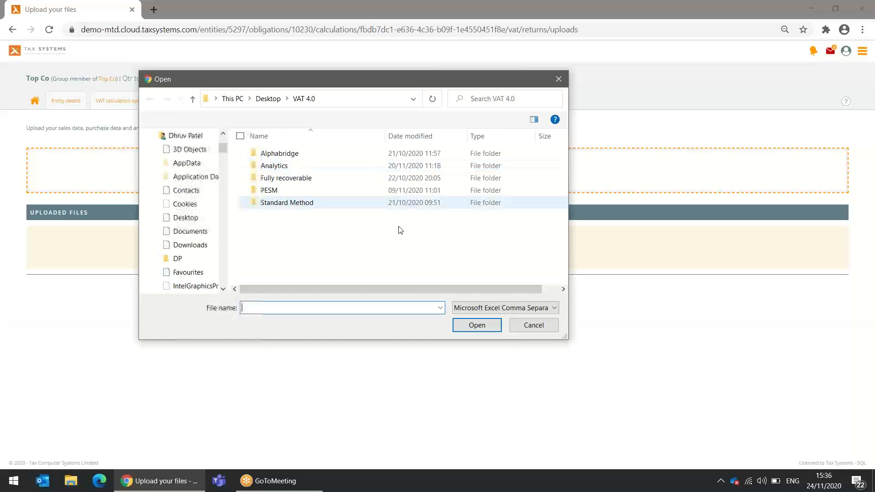
double_click(288, 178)
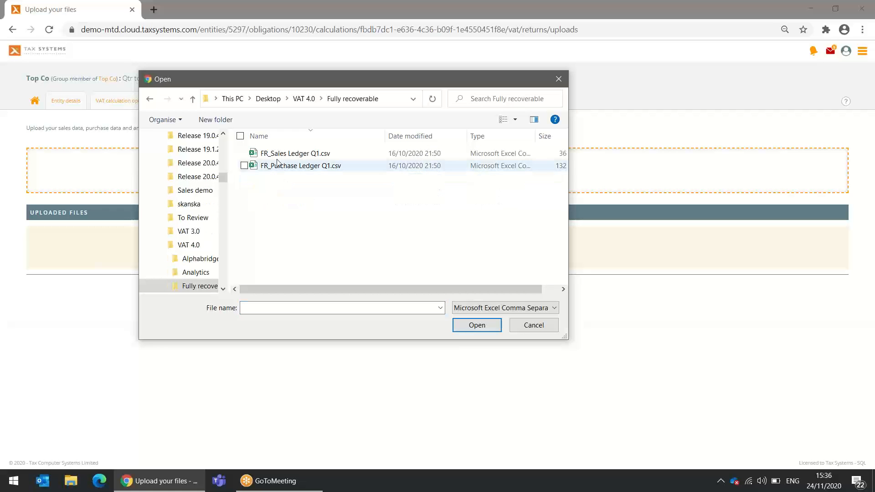
left_click(276, 154)
left_click(272, 167, "ctrl")
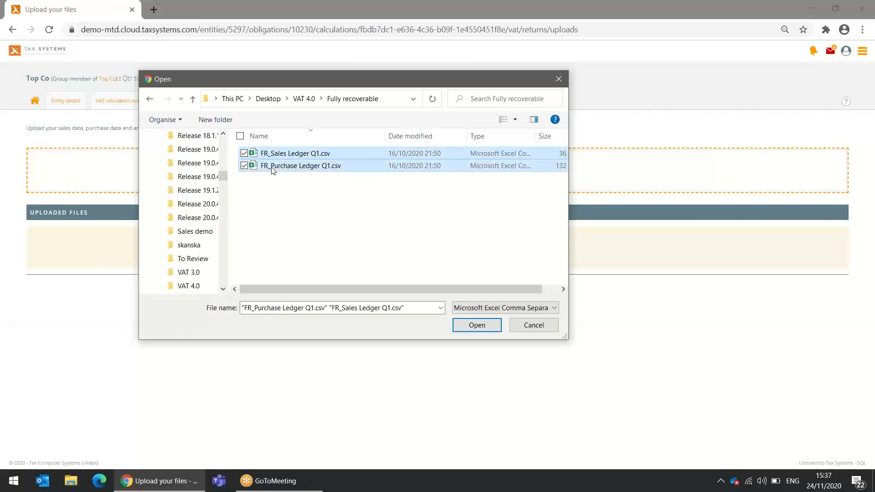
left_click(477, 326)
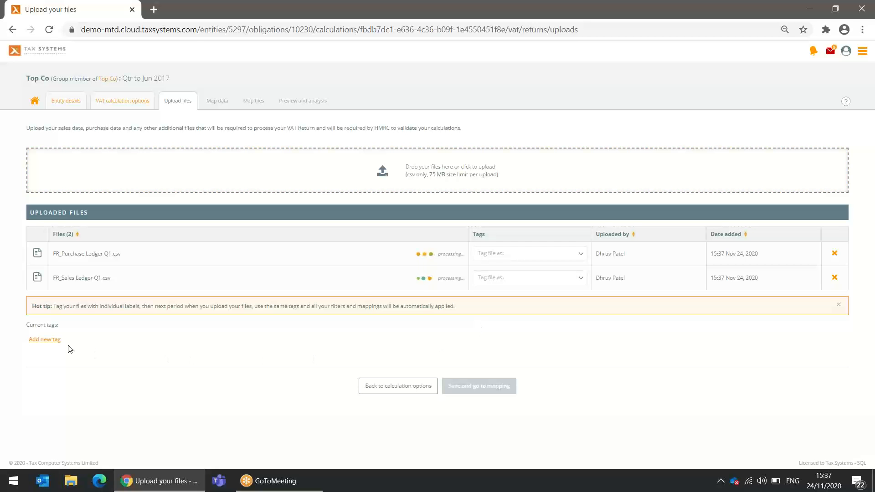
Create two file tags named 'Sales' and 'Purchase'
left_click(51, 340)
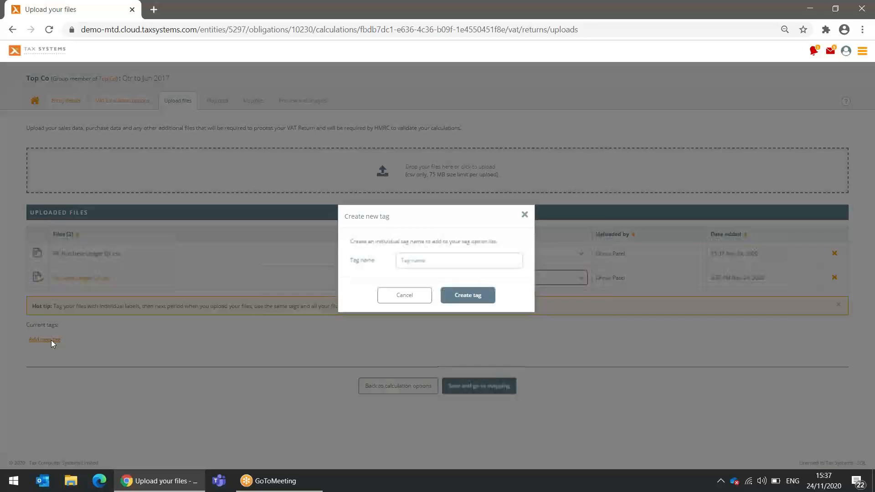
left_click(419, 270)
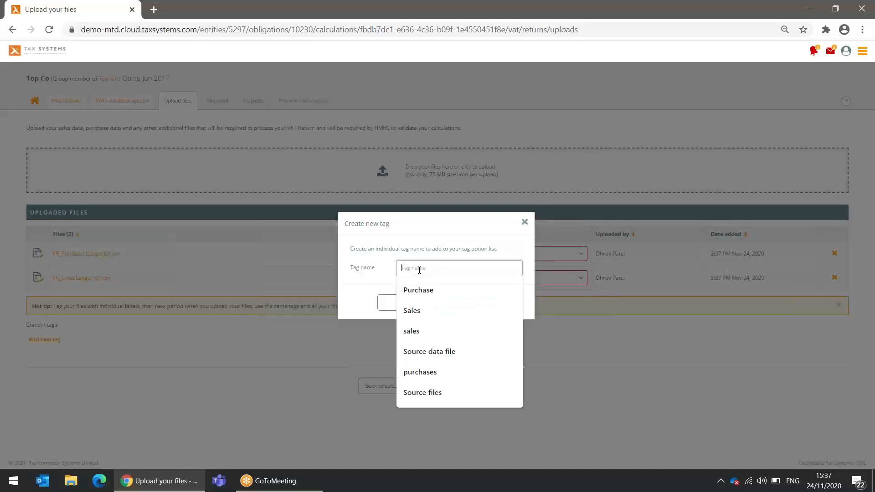
left_click(417, 309)
left_click(477, 302)
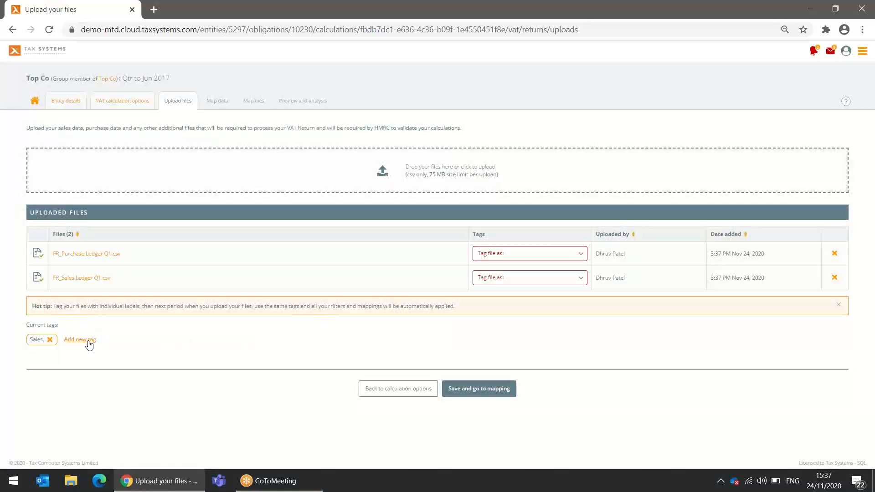
left_click(90, 343)
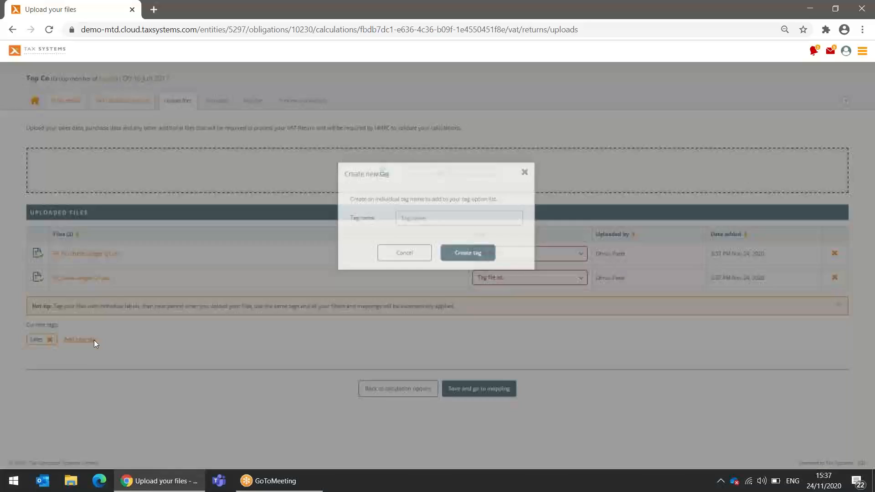
left_click(421, 269)
left_click(420, 290)
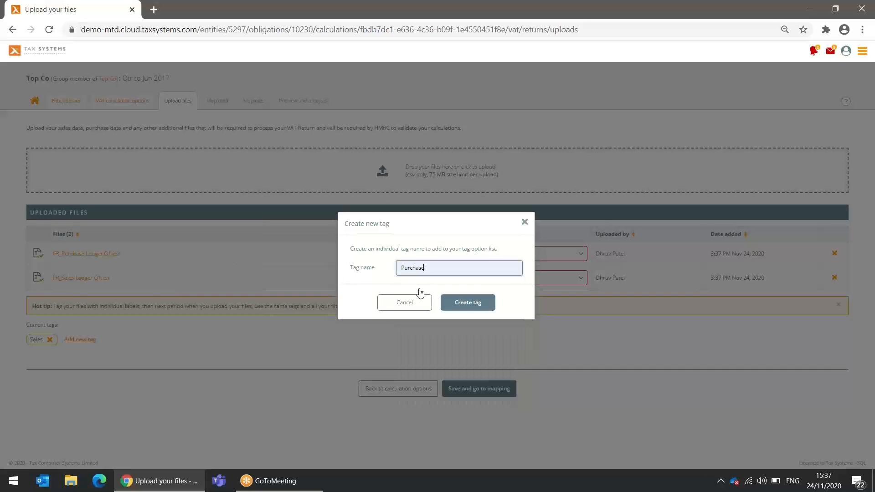
left_click(467, 305)
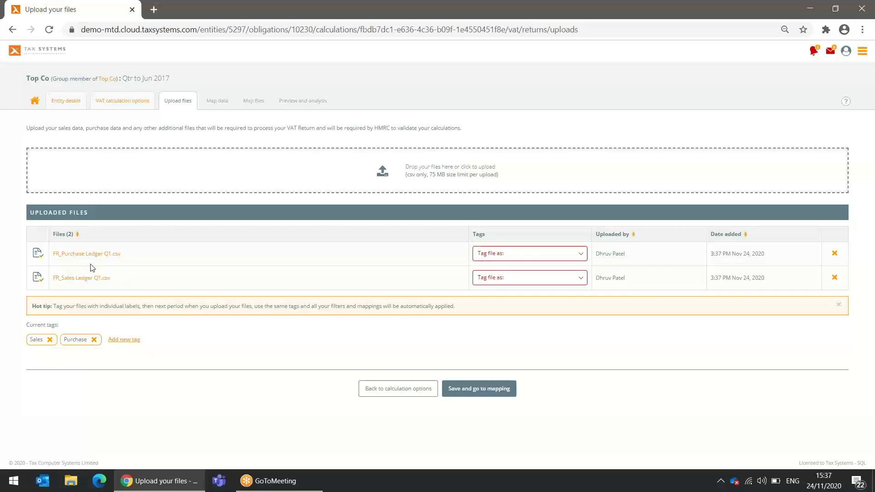
Tag the purchase ledger Purchase and the sales ledger Sales, then open FR_Purchase Ledger Q1.csv
left_click(535, 256)
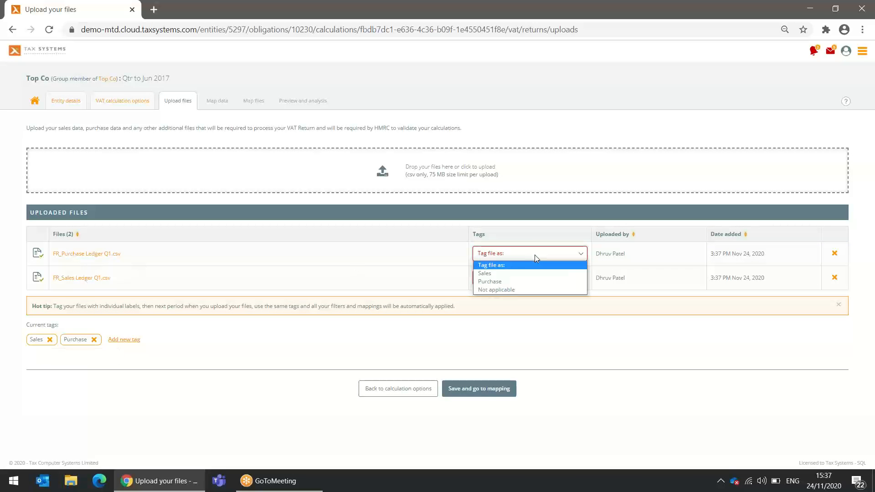
left_click(504, 281)
left_click(505, 279)
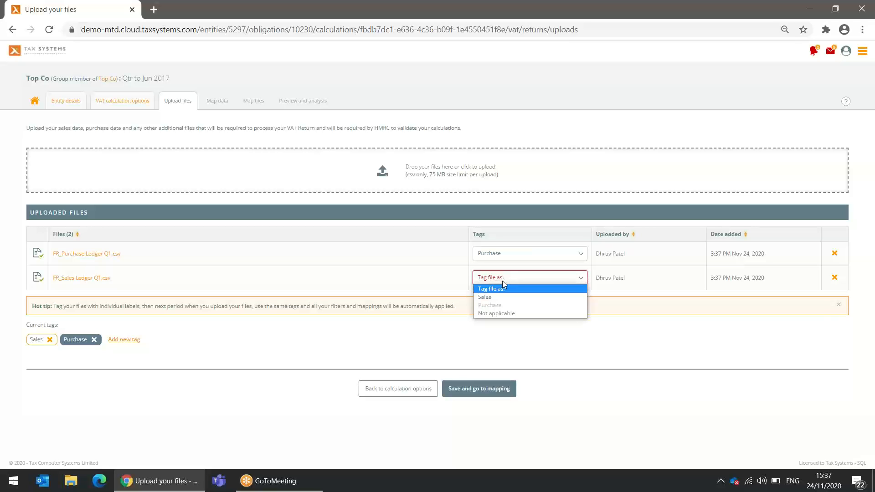
left_click(489, 296)
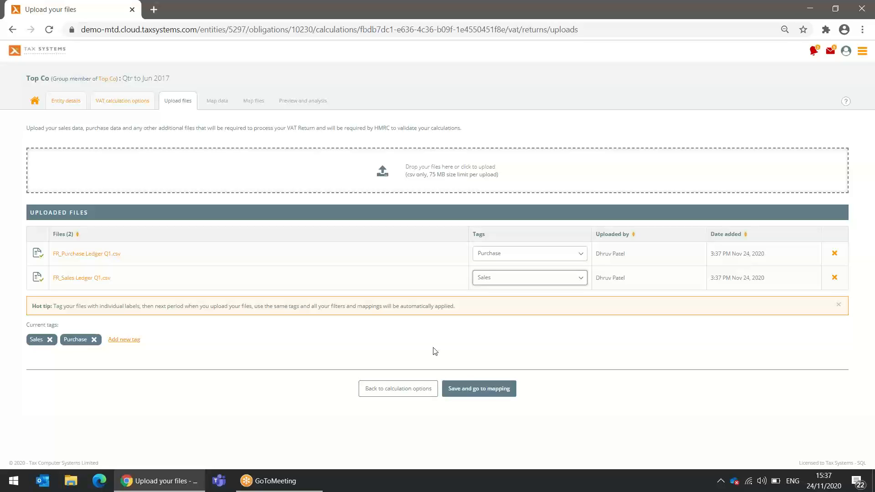
left_click(86, 254)
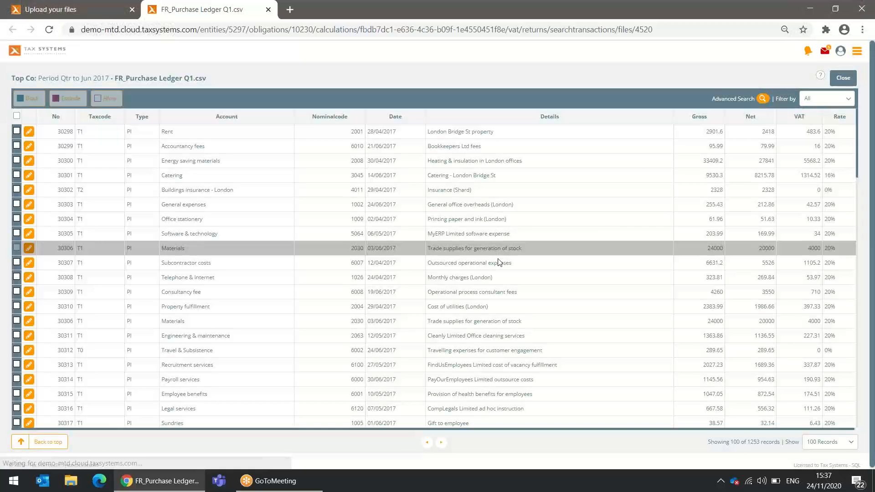
scroll(506, 296, "down", 7)
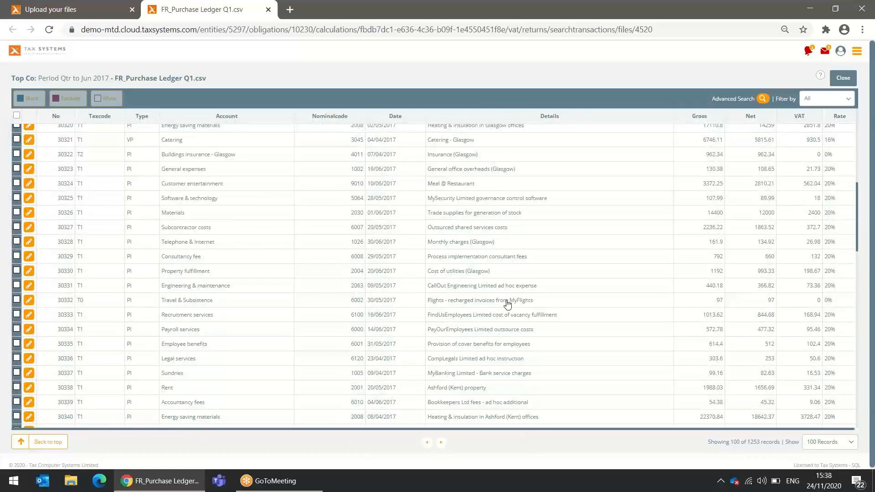
scroll(508, 304, "down", 6)
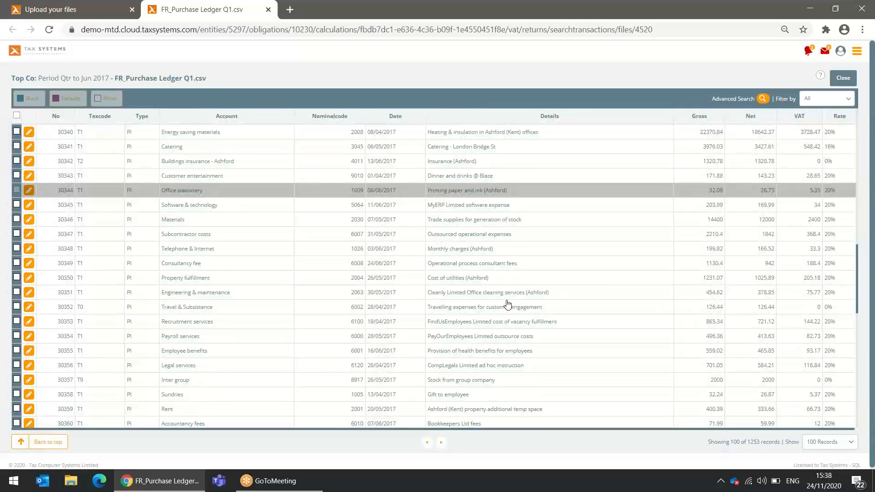
scroll(508, 304, "up", 9)
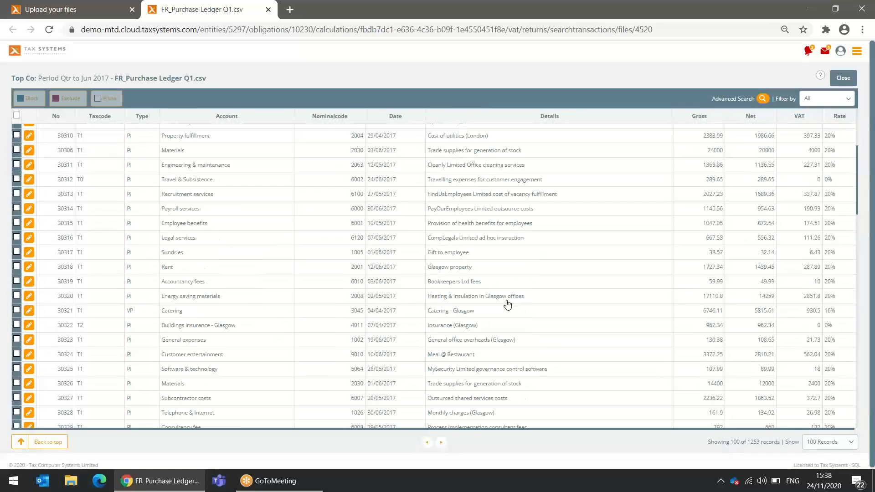
scroll(508, 304, "up", 4)
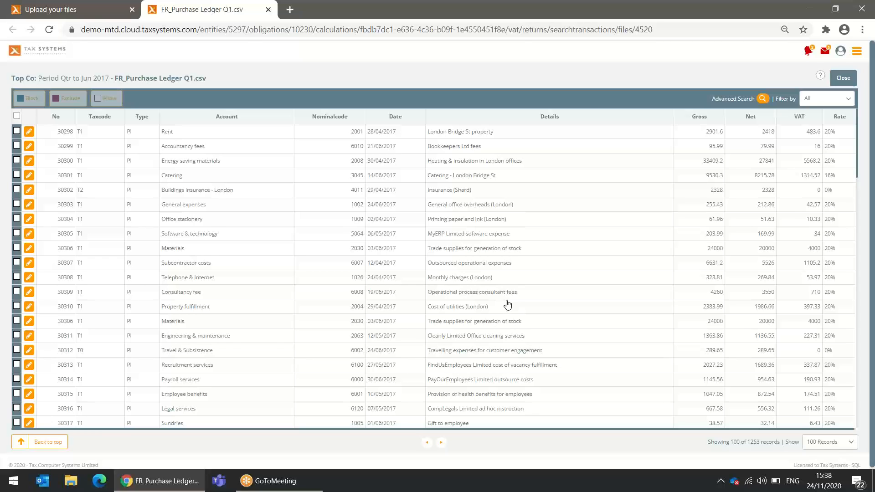
left_click(763, 99)
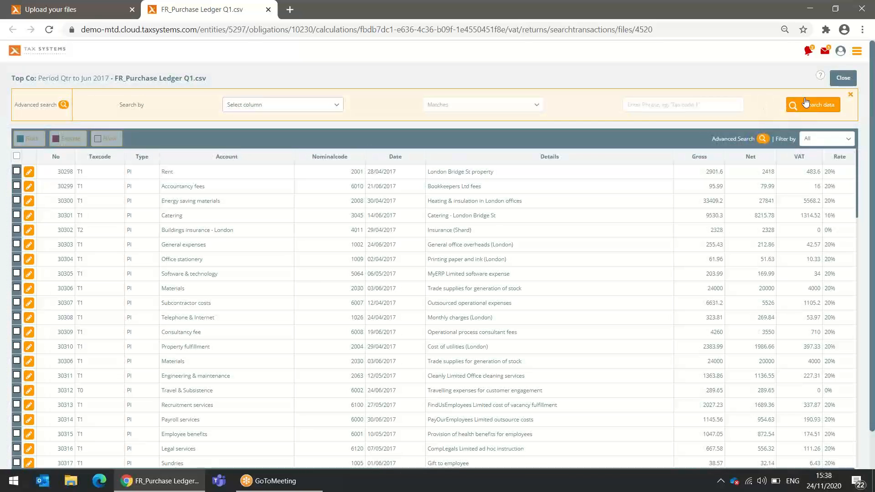
Search the purchase ledger's Nominalcode column for 9010, leaving 7 customer entertainment records
left_click(309, 109)
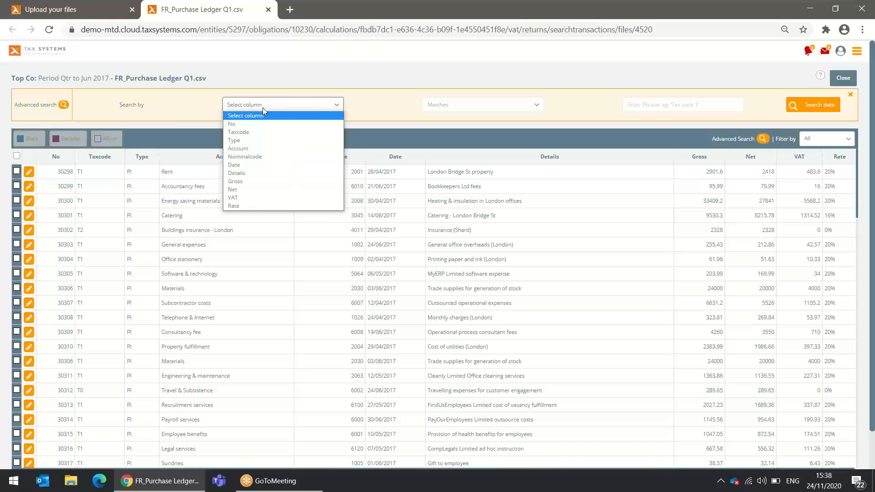
left_click(230, 158)
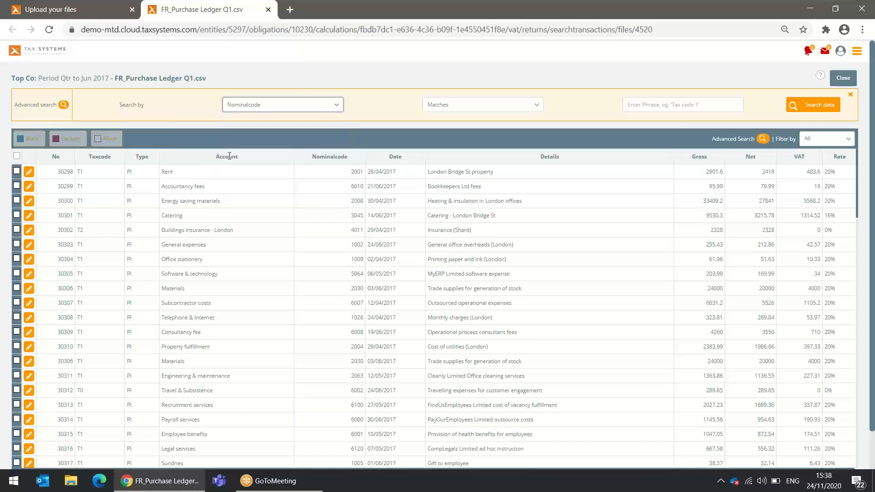
left_click(674, 107)
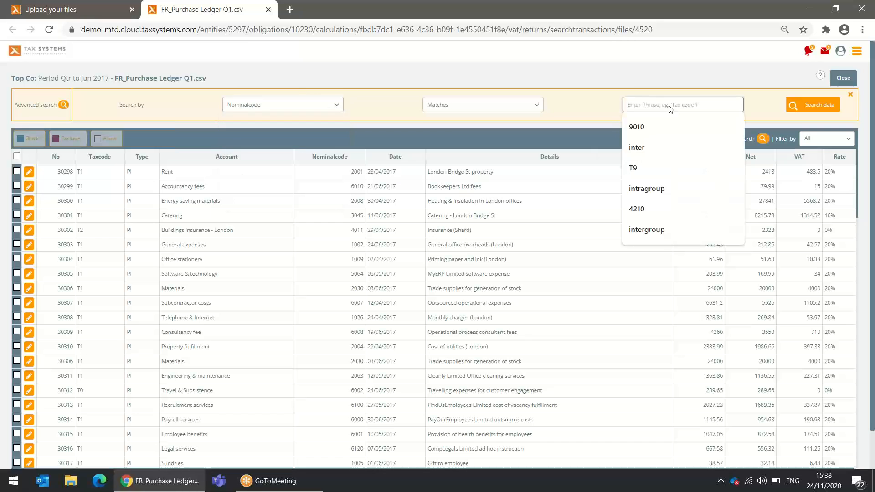
left_click(642, 129)
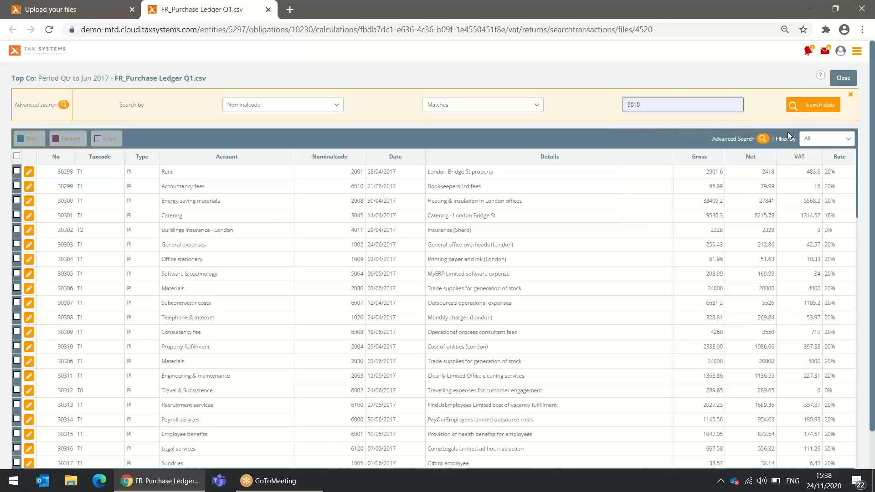
left_click(810, 107)
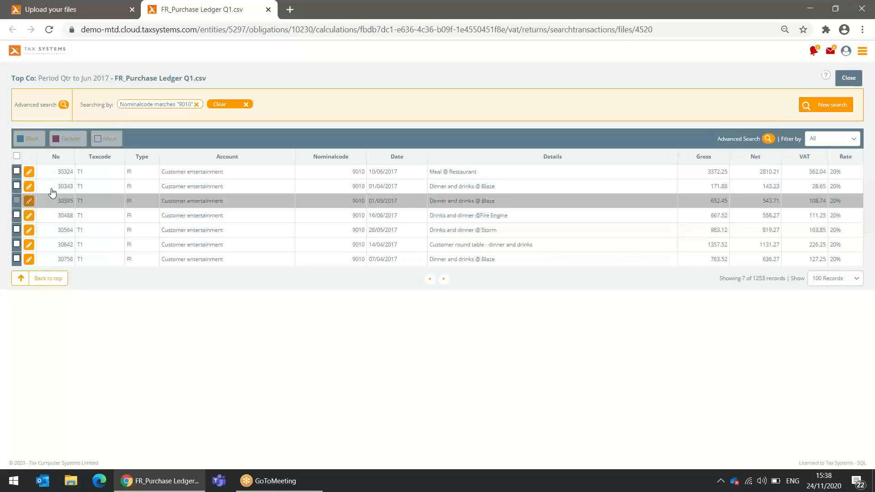
Mark all seven entertainment transactions and apply 'Block input VAT' to them
left_click(16, 157)
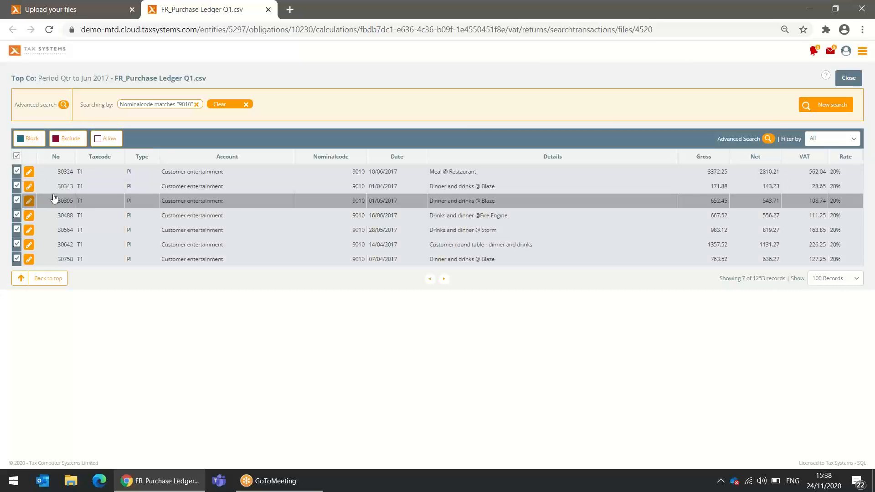
left_click(30, 139)
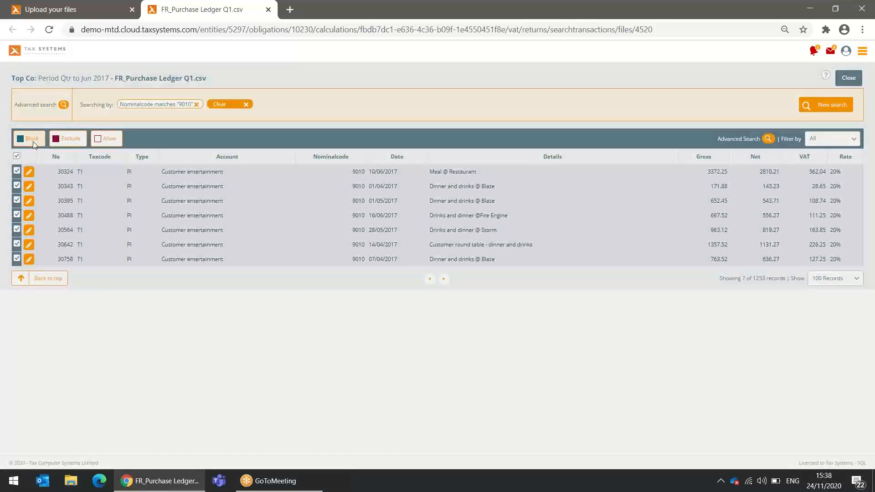
type("B")
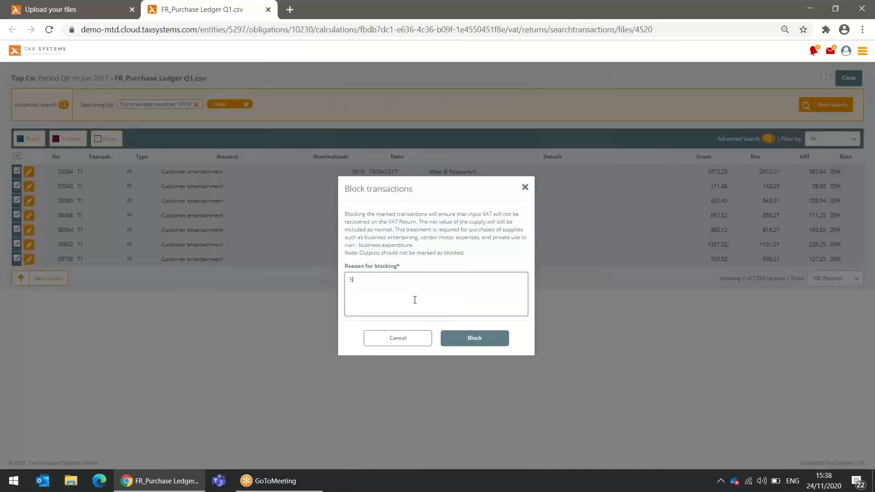
type("lock input VAT")
left_click(467, 343)
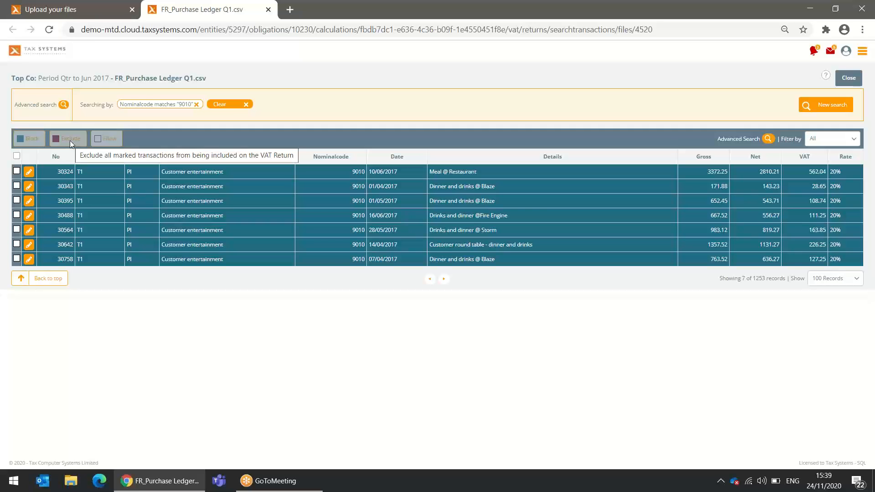
Start editing transaction 30324, discard the edit, and close the transactions view
left_click(29, 173)
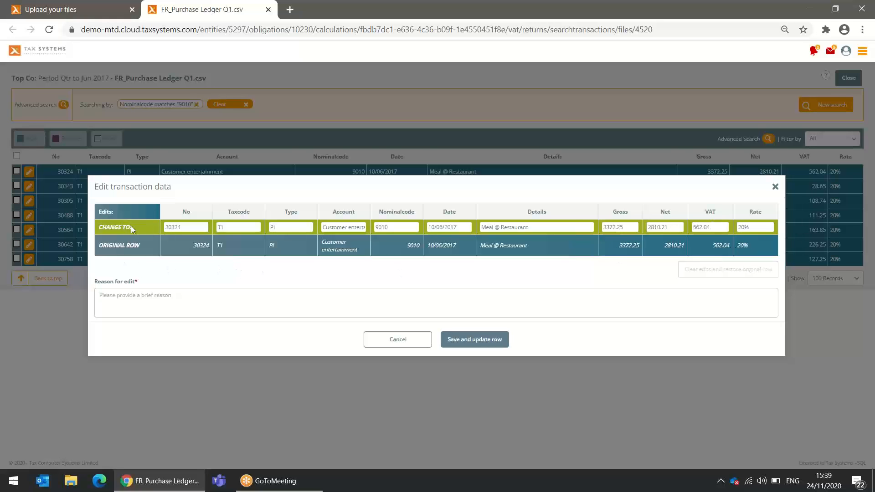
left_click(130, 300)
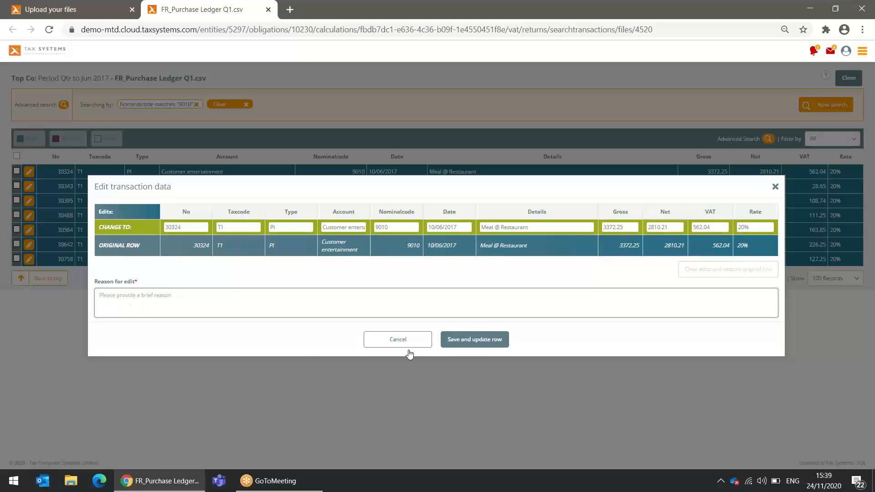
left_click(398, 339)
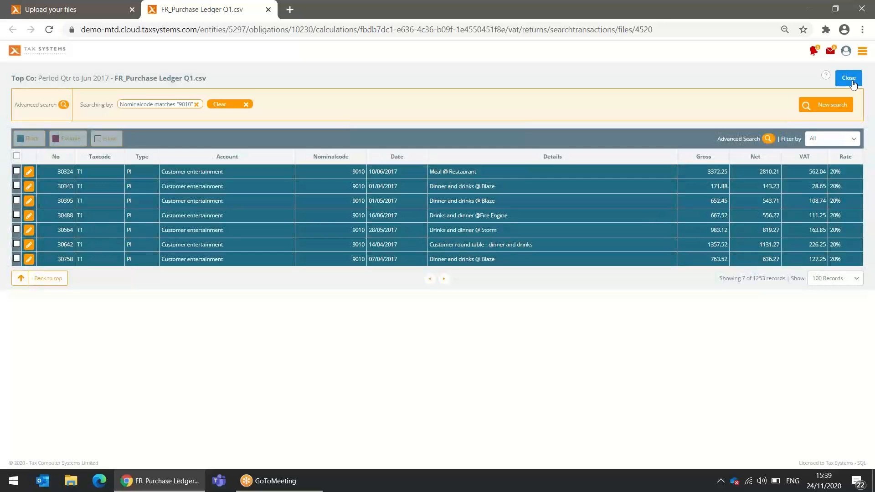
left_click(849, 80)
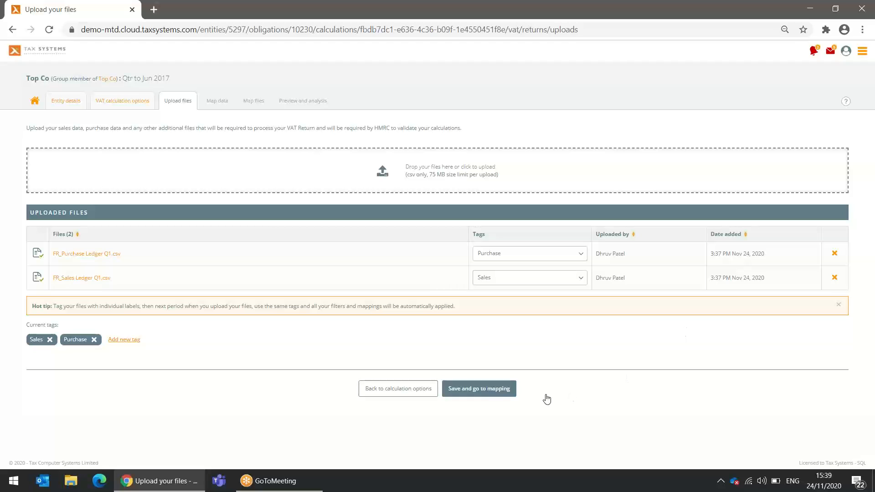
Save the uploaded files and start mapping column headers for FR_Sales Ledger Q1.csv
left_click(501, 394)
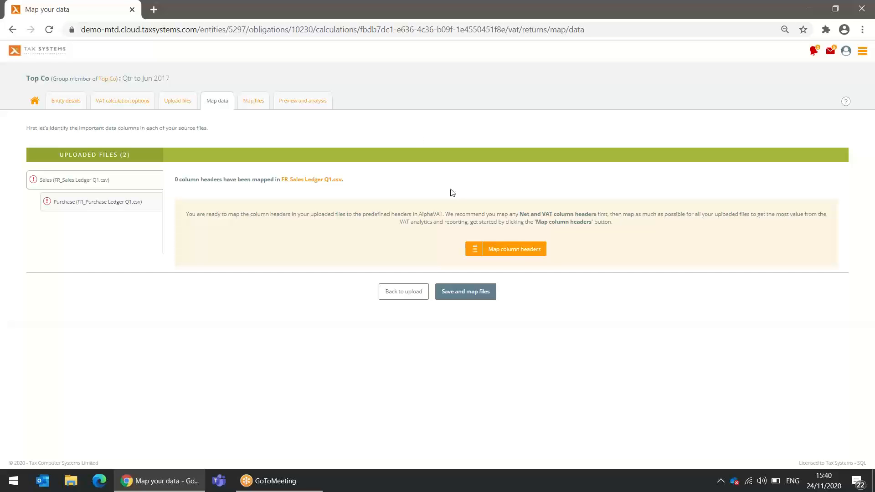
left_click(511, 258)
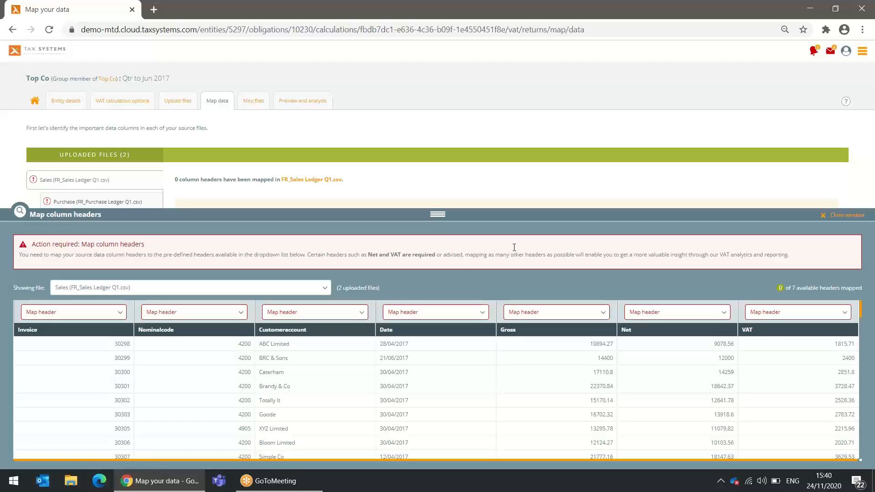
left_click(763, 313)
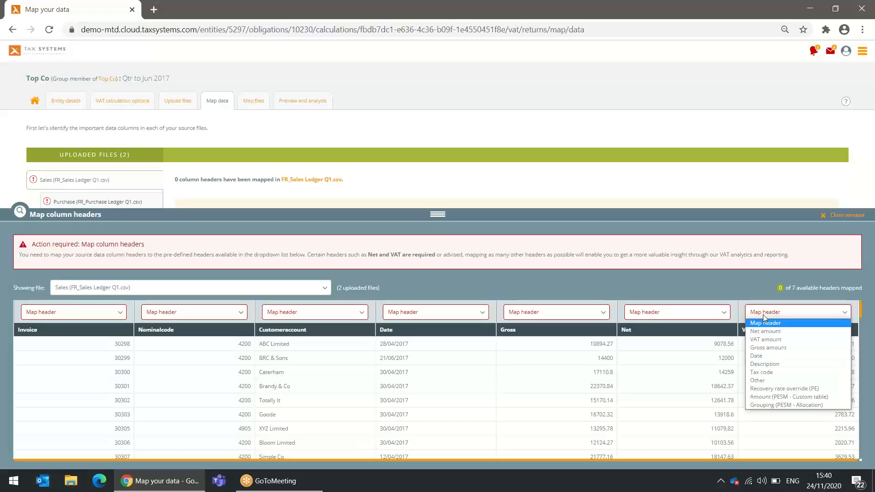
Map the Sales VAT, Net and Gross columns to VAT amount, Net amount and Gross amount
left_click(757, 340)
left_click(671, 313)
left_click(652, 332)
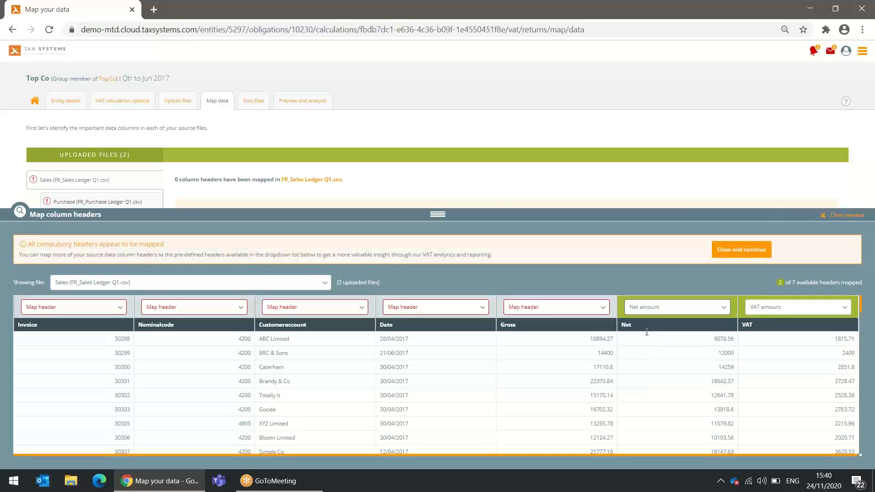
left_click_drag(164, 245, 37, 245)
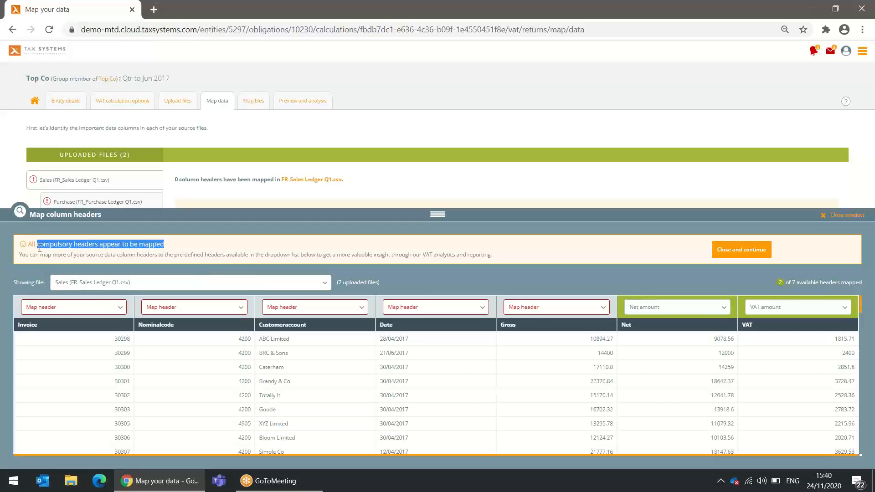
left_click(568, 310)
left_click(517, 343)
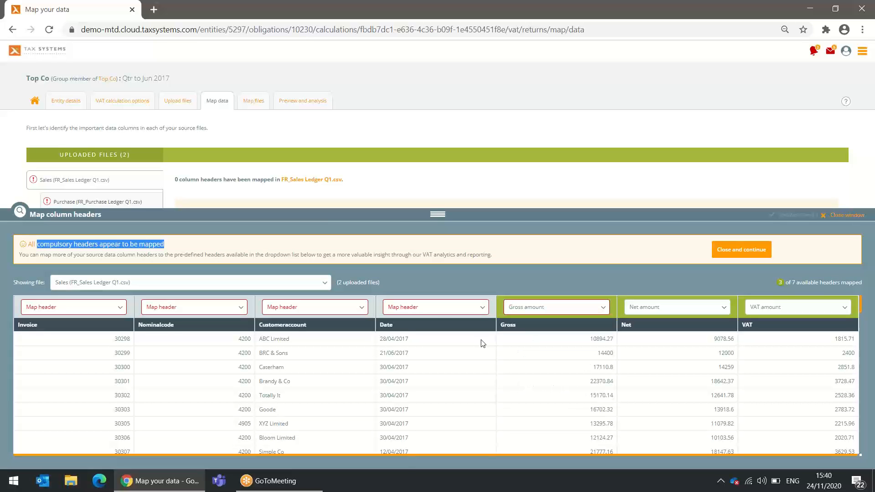
Map Date to Date, Customeraccount to Description and Nominalcode to Other, then close the mapping
left_click(429, 308)
left_click(404, 352)
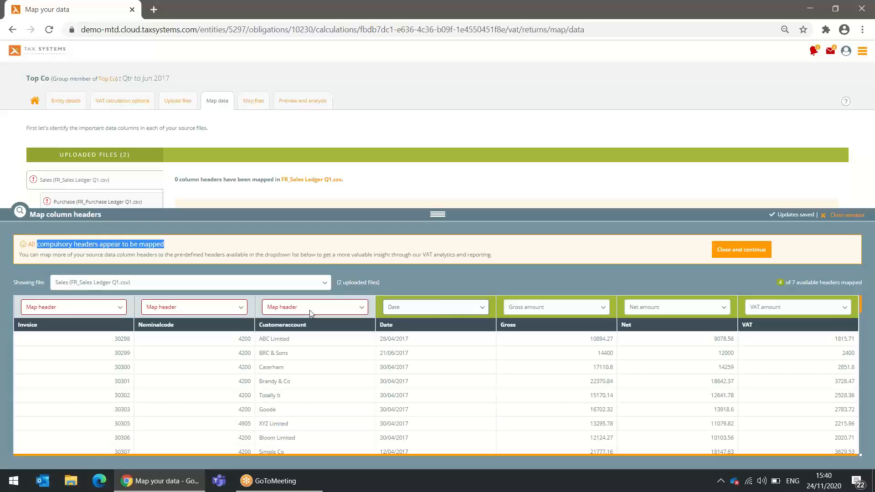
left_click(310, 311)
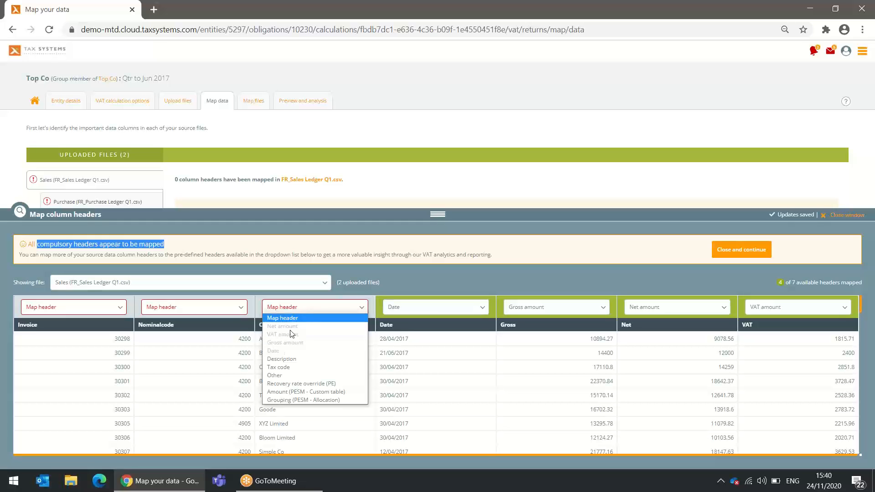
left_click(279, 360)
left_click(216, 311)
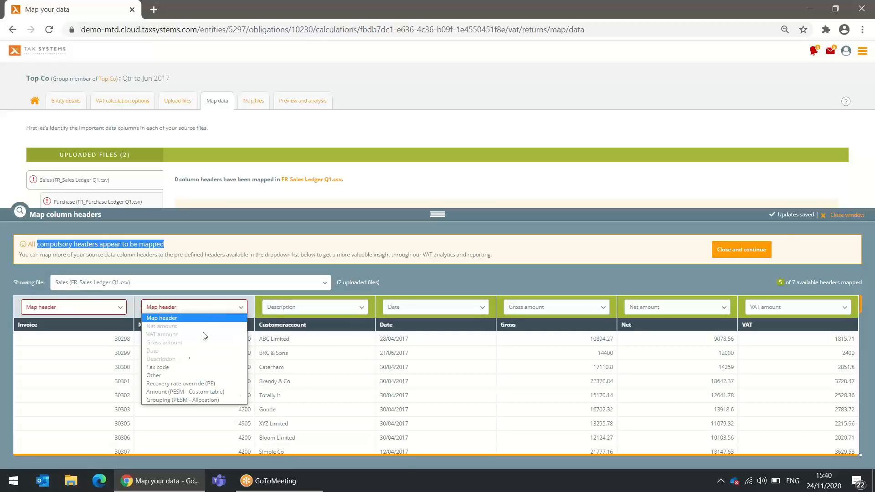
left_click(171, 375)
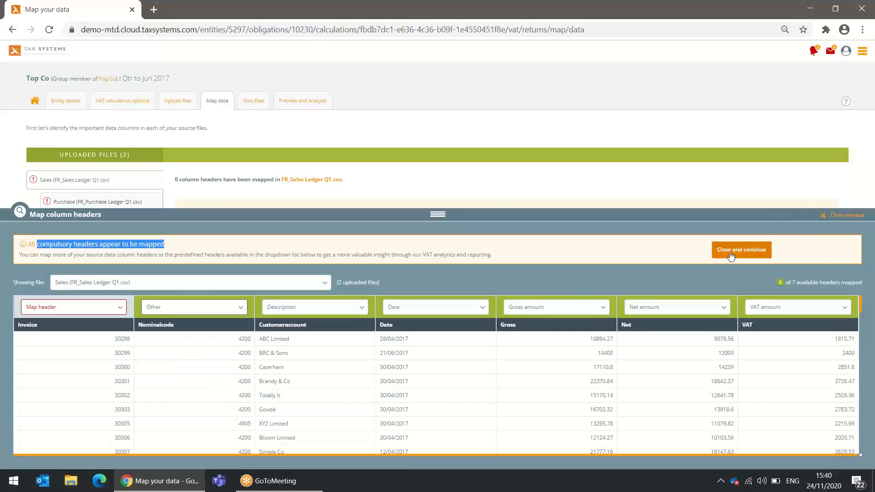
left_click(730, 251)
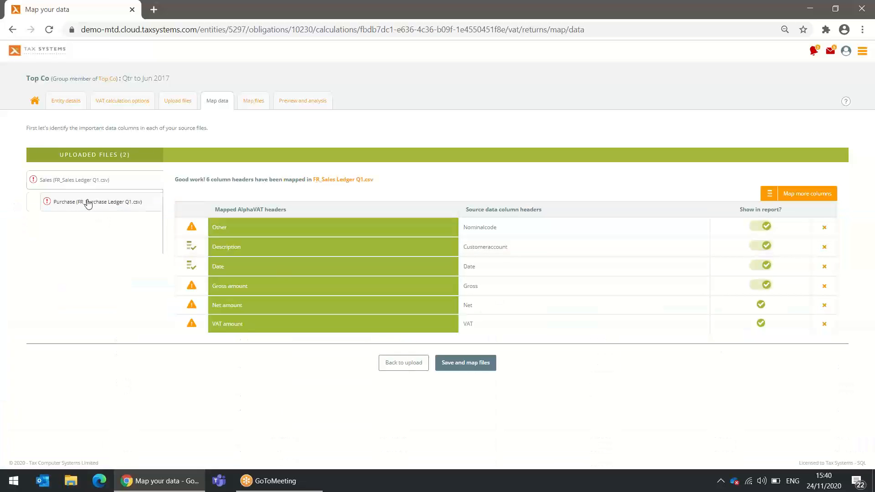
left_click(88, 203)
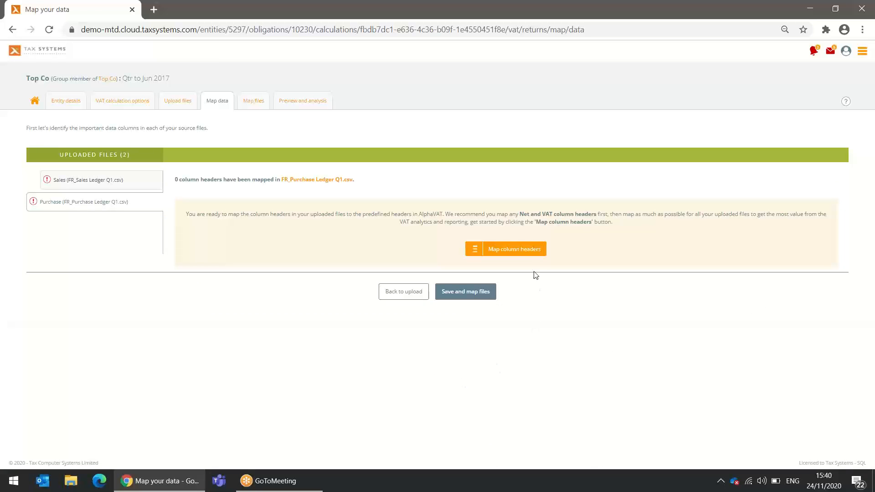
Map the Purchase VAT, Net and Gross columns to VAT amount, Net amount and Gross amount
left_click(524, 249)
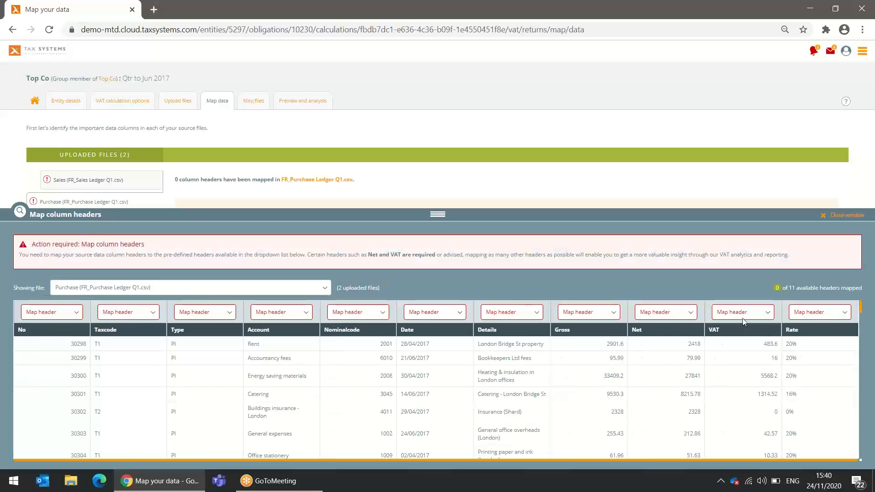
left_click(742, 312)
left_click(734, 339)
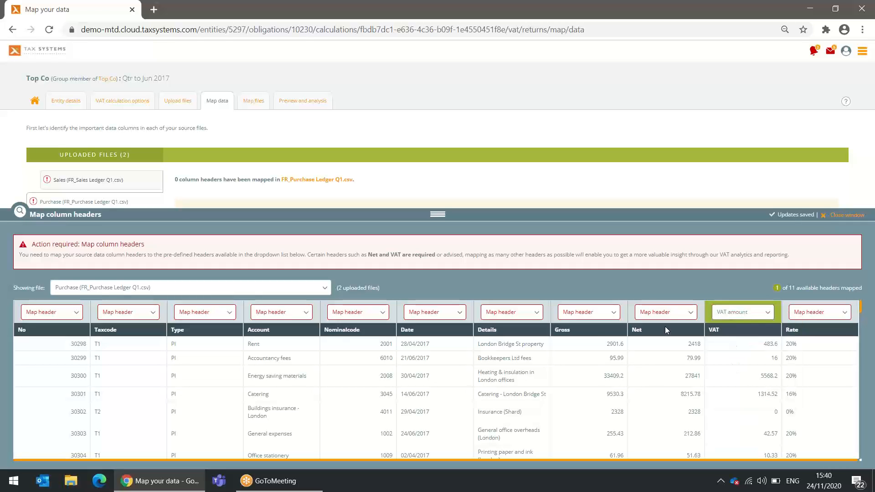
left_click(657, 316)
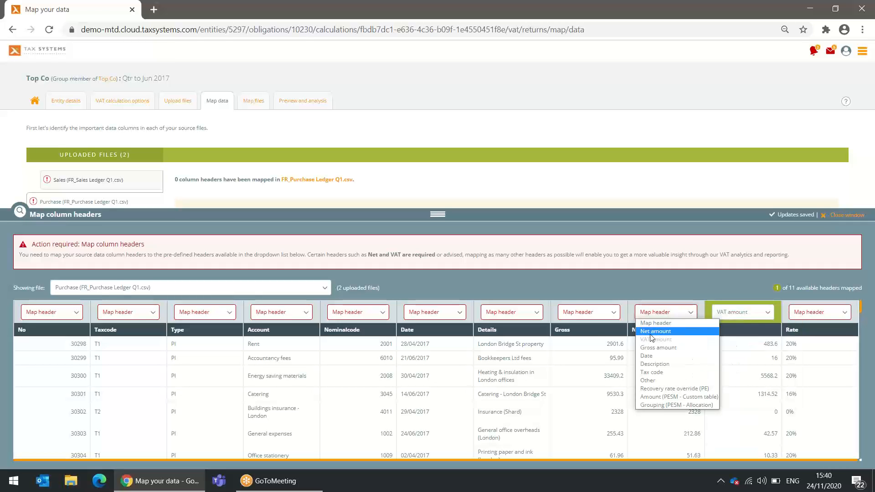
left_click(652, 338)
left_click(588, 307)
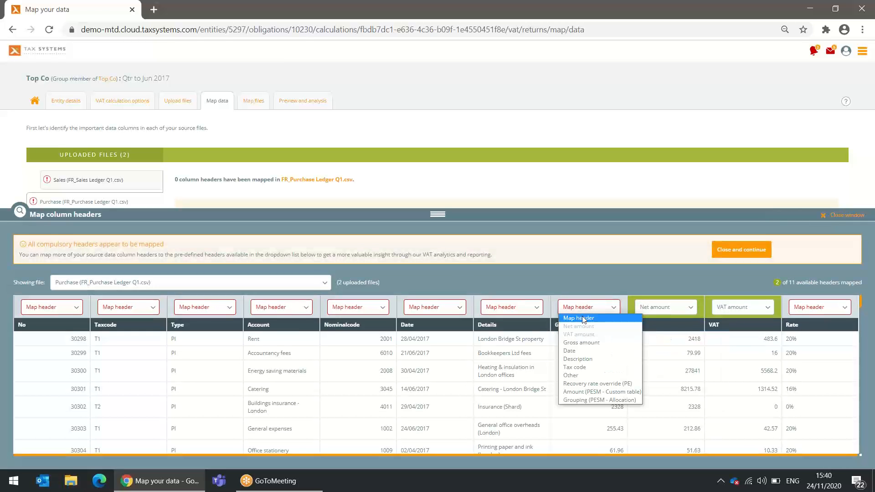
left_click(576, 342)
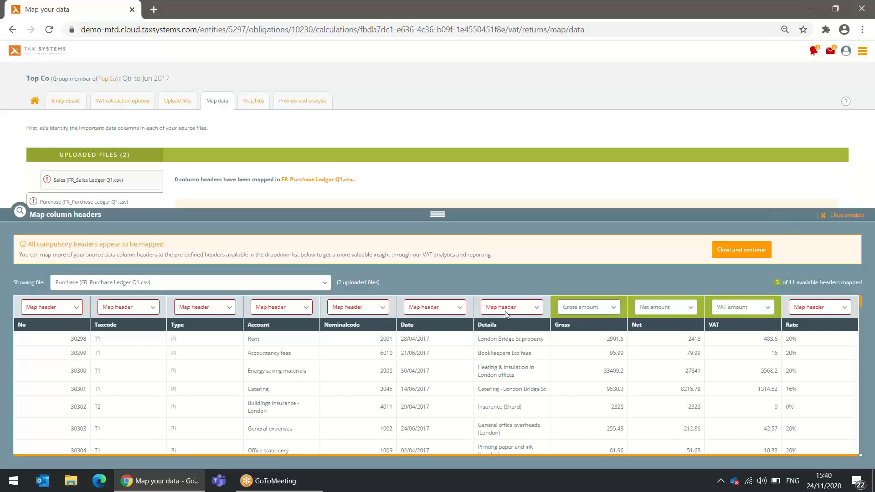
Map the Purchase Details column to Description and the Date column to Date
left_click(509, 313)
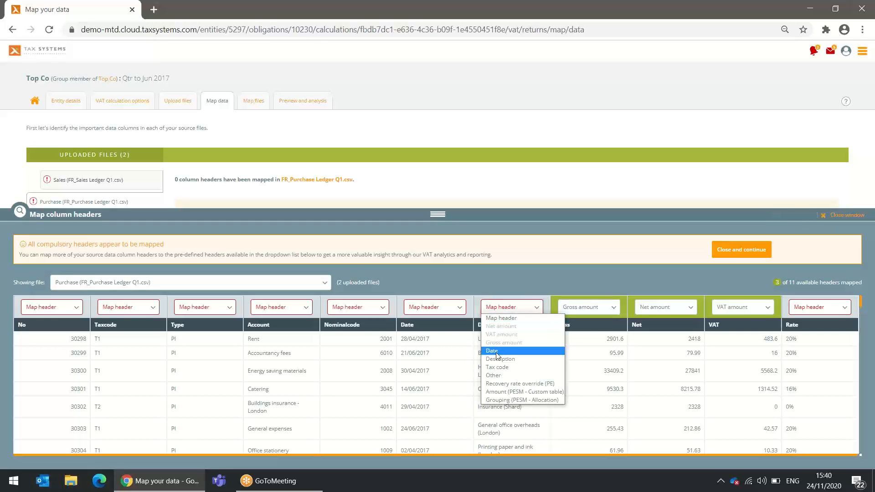
left_click(497, 351)
left_click(496, 310)
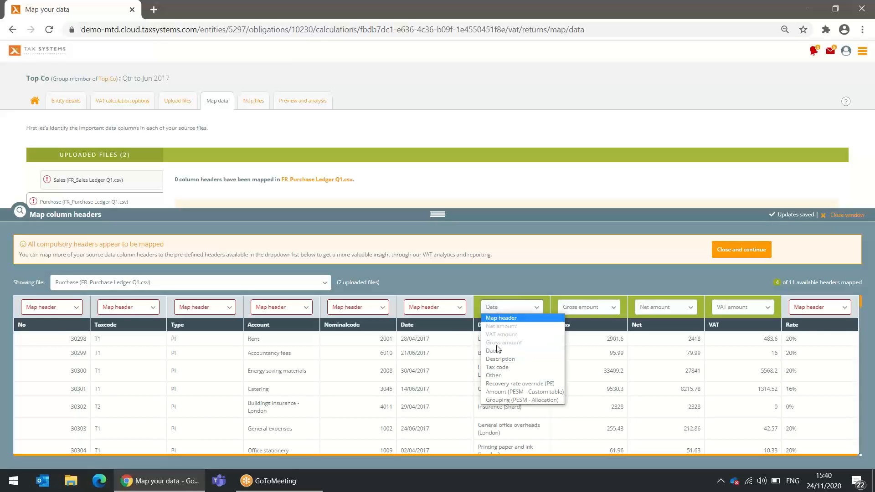
left_click(497, 359)
left_click(428, 309)
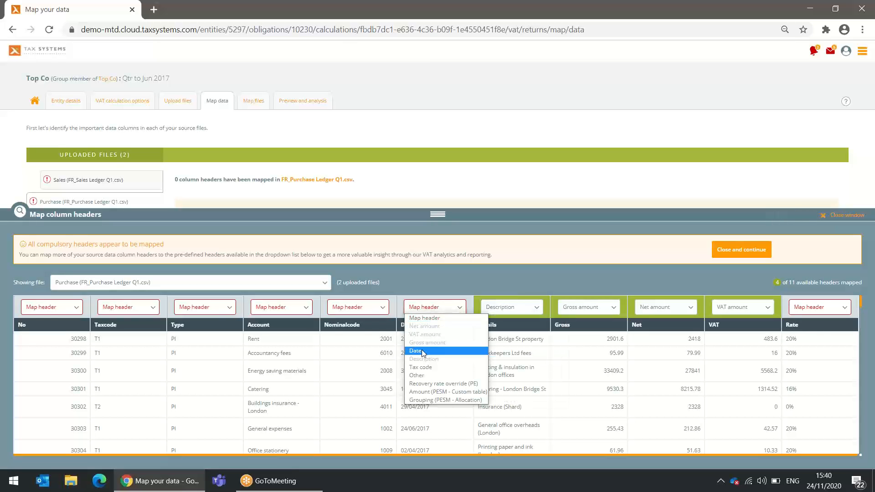
left_click(418, 351)
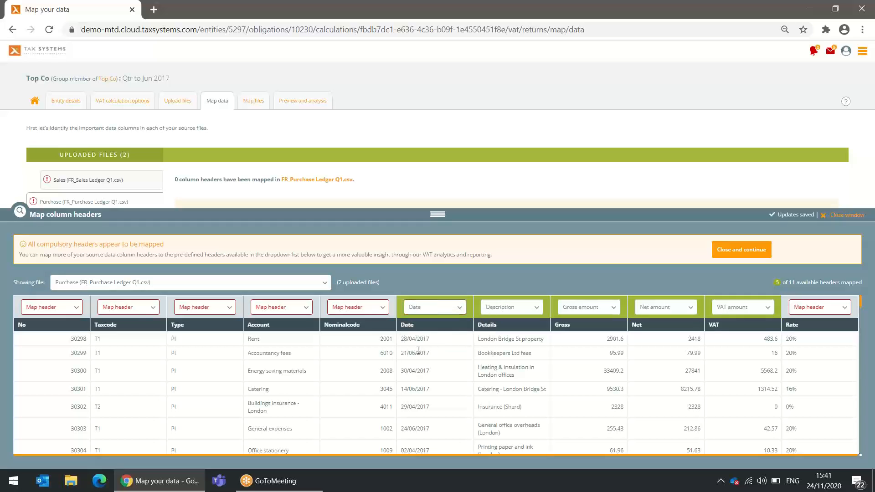
Map Nominalcode to Other and Taxcode to Tax code, then save the mappings
left_click(373, 309)
left_click(344, 377)
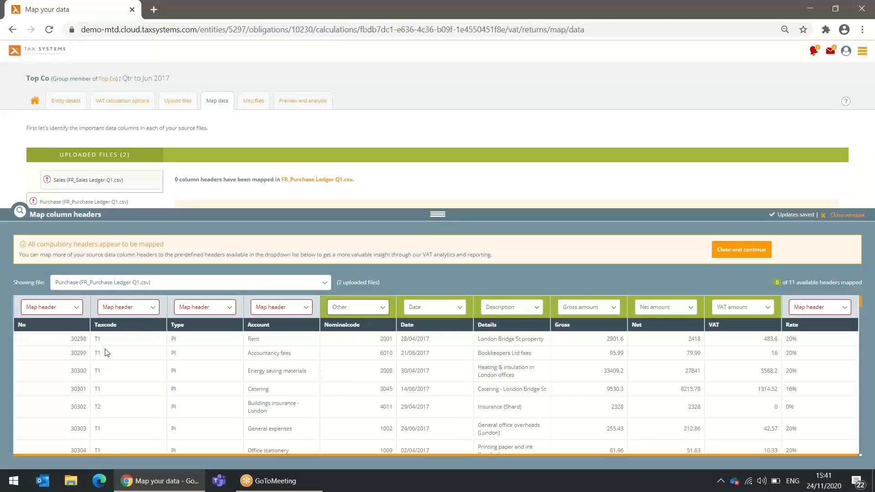
left_click(146, 312)
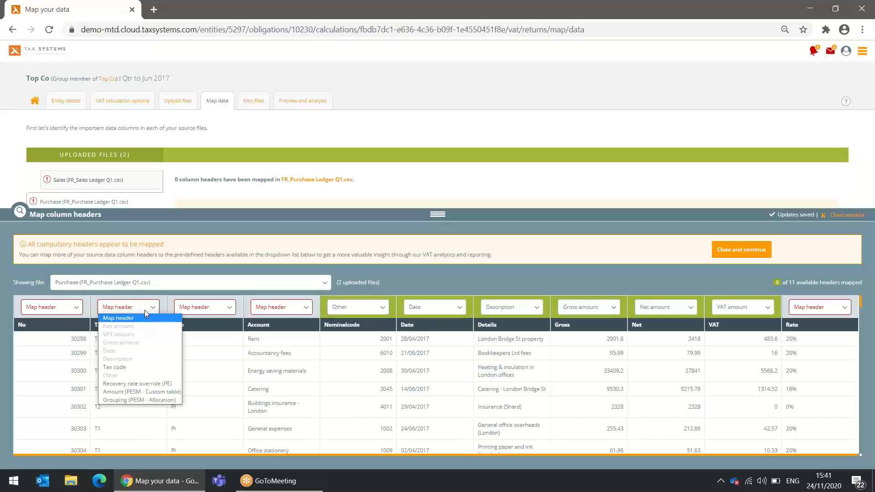
left_click(114, 367)
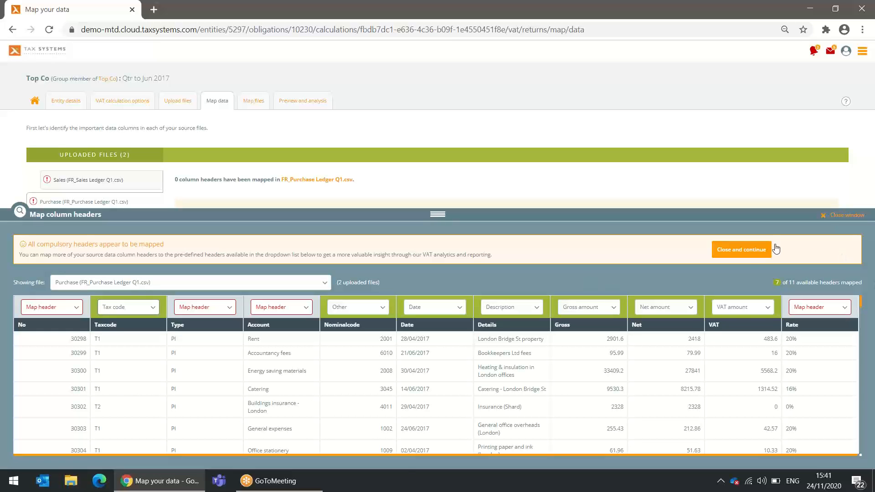
left_click(743, 251)
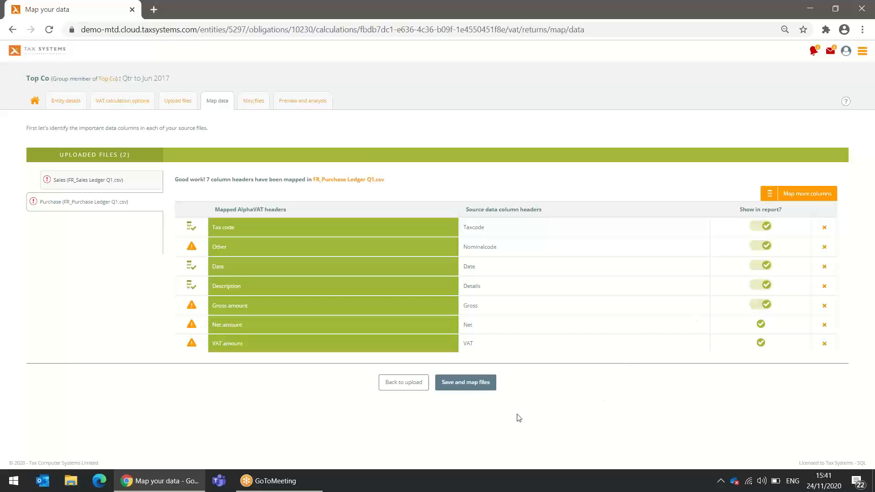
left_click(471, 389)
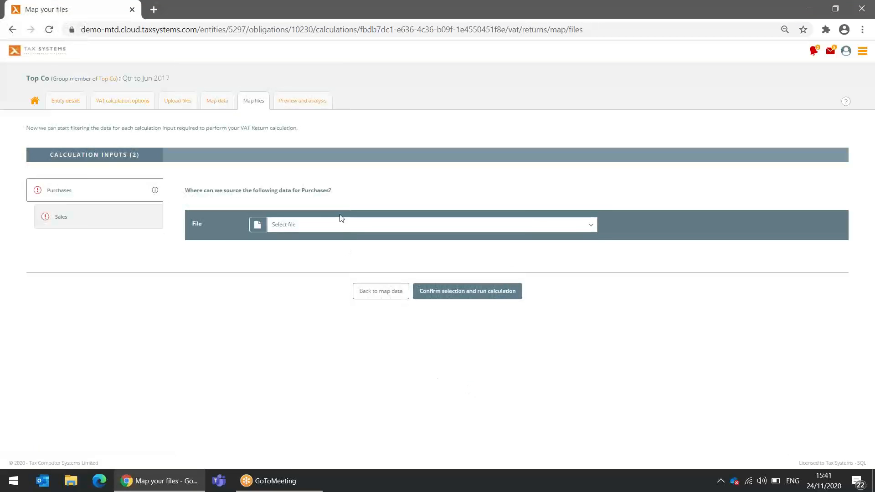
Assign FR_Purchase Ledger Q1.csv to Purchases and FR_Sales Ledger Q1.csv to Sales, then calculate
left_click(337, 231)
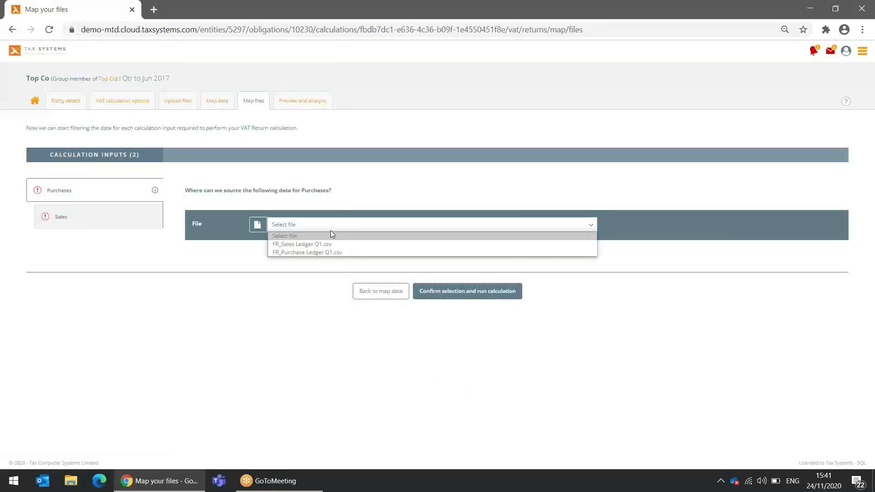
left_click(318, 254)
left_click(83, 220)
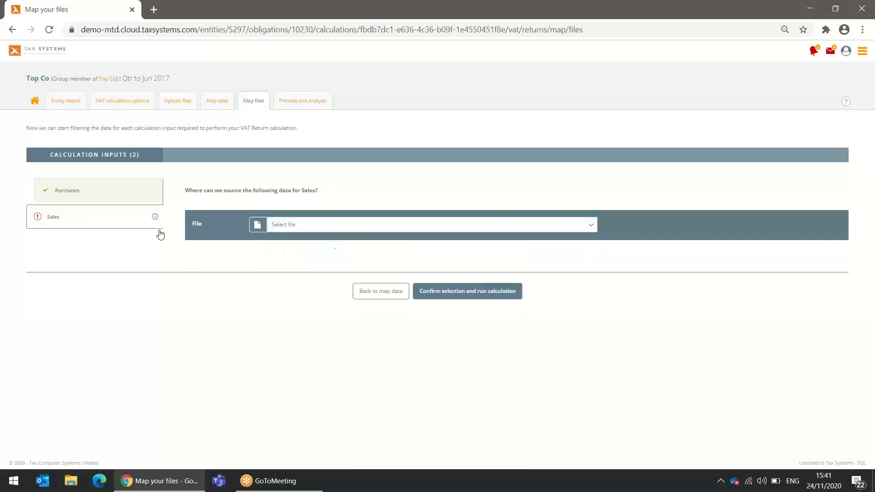
left_click(332, 228)
left_click(300, 245)
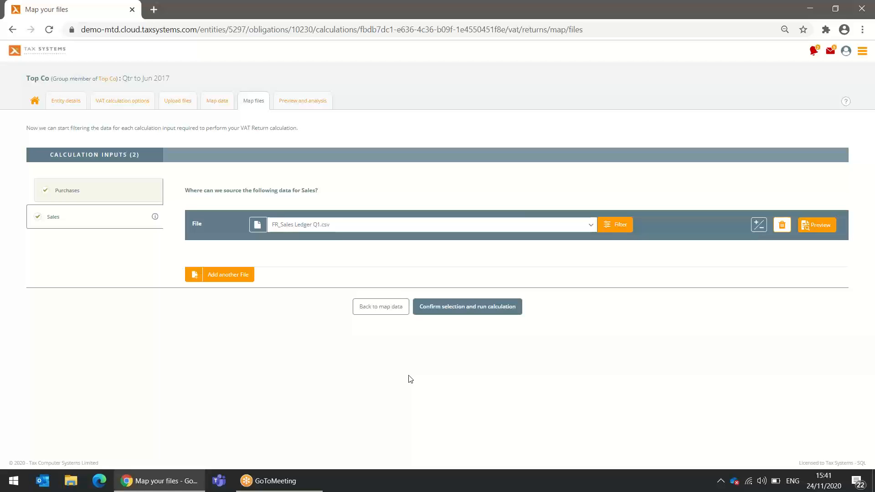
left_click(444, 309)
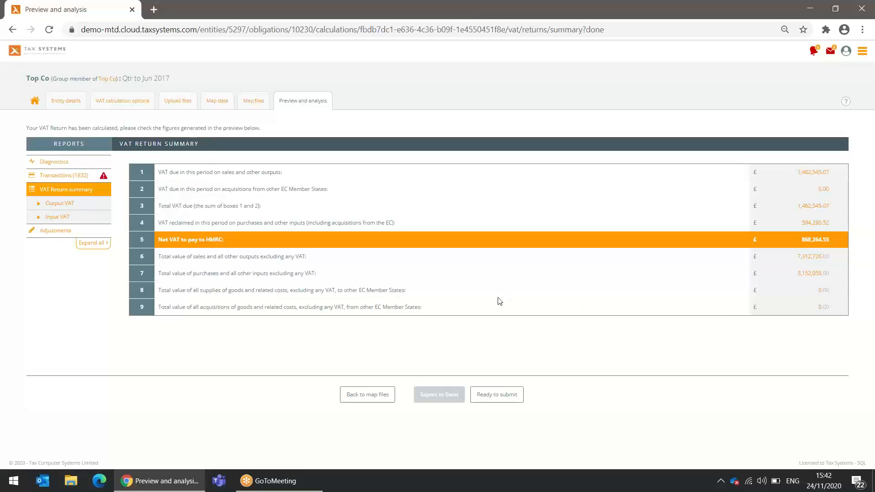
Review the £868,264.55 VAT summary and open the Transactions report
left_click(75, 179)
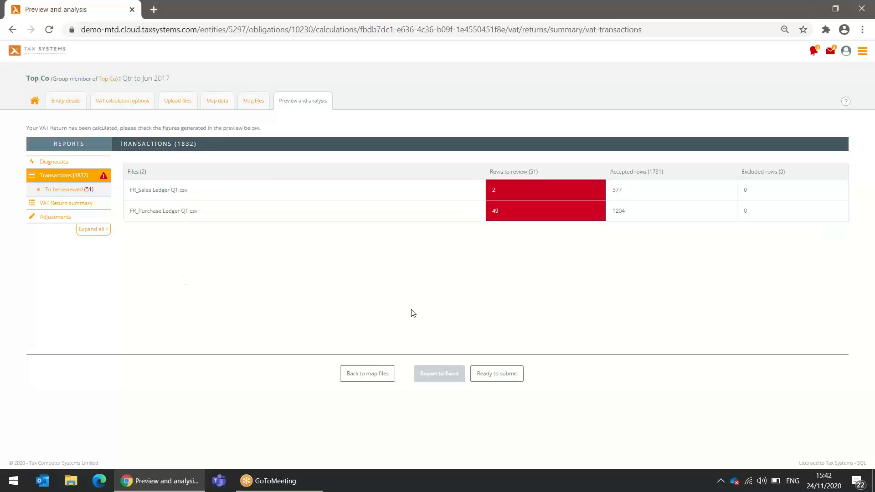
Open the 49 purchase-ledger review rows and view the 45 unexpected-VAT-rate transactions
left_click(498, 214)
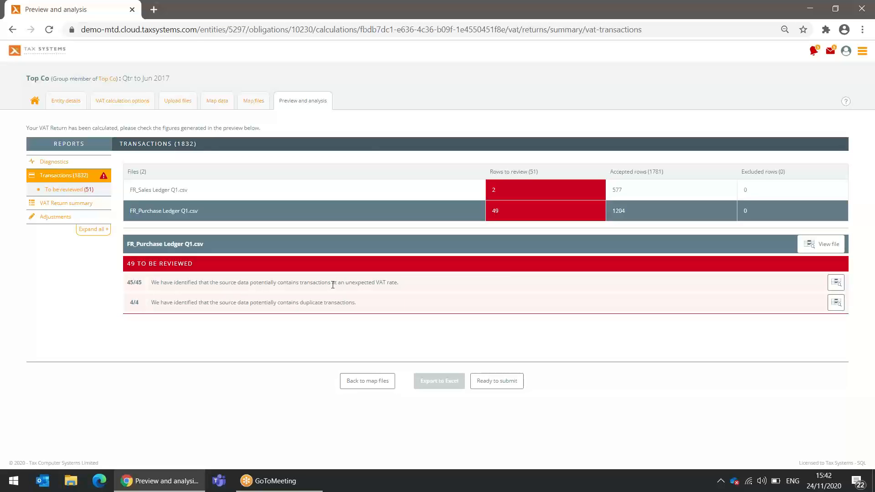
left_click(836, 289)
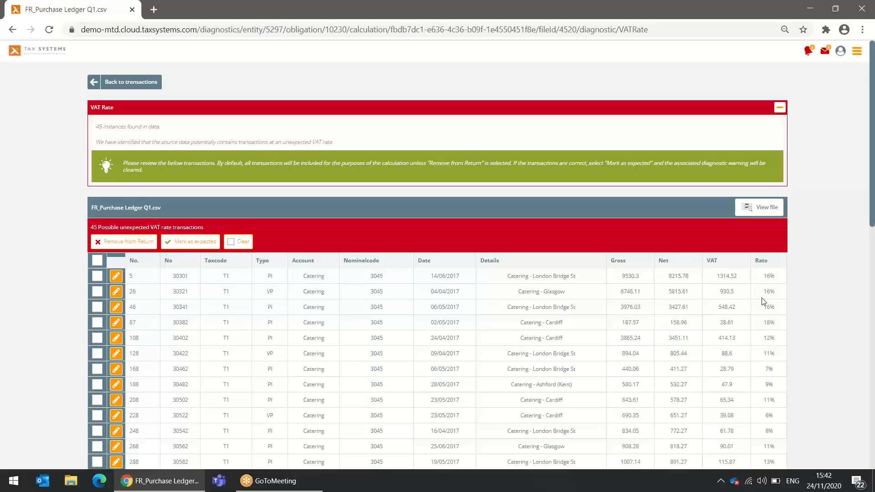
Select all 45 flagged purchases, mark them as expected and save the update
scroll(576, 330, "down", 5)
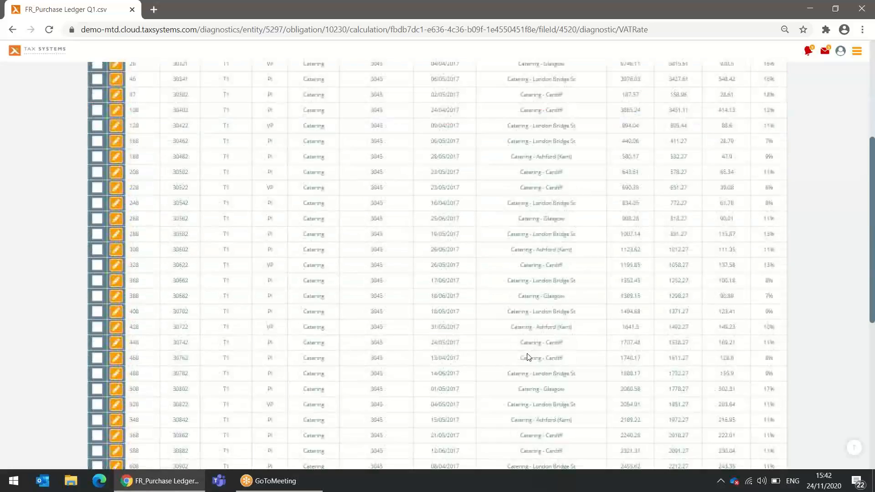
scroll(528, 356, "down", 7)
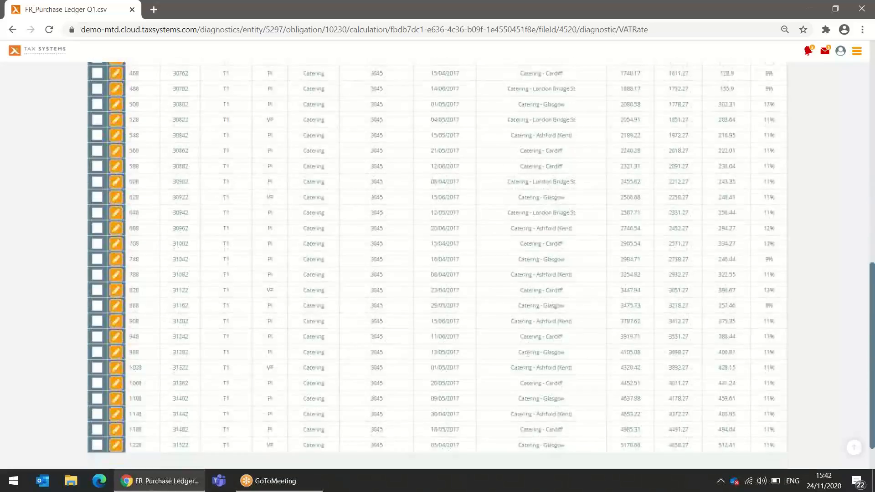
scroll(528, 355, "up", 12)
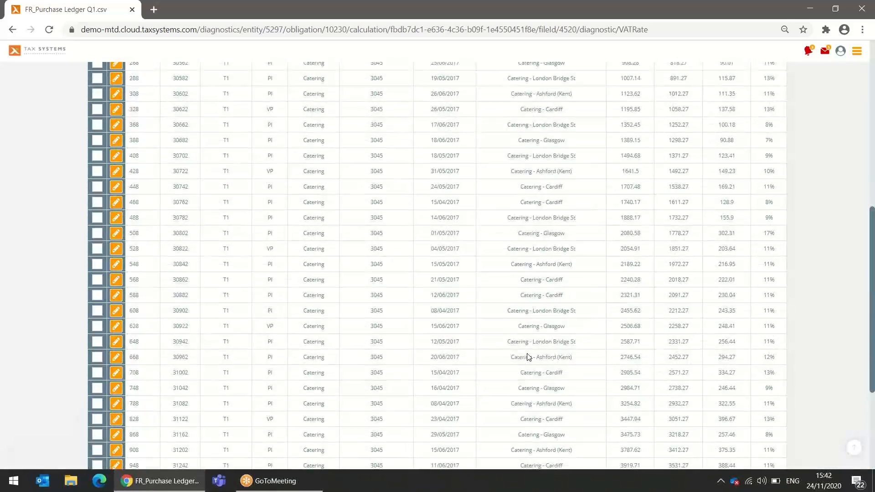
scroll(528, 357, "up", 4)
left_click(97, 260)
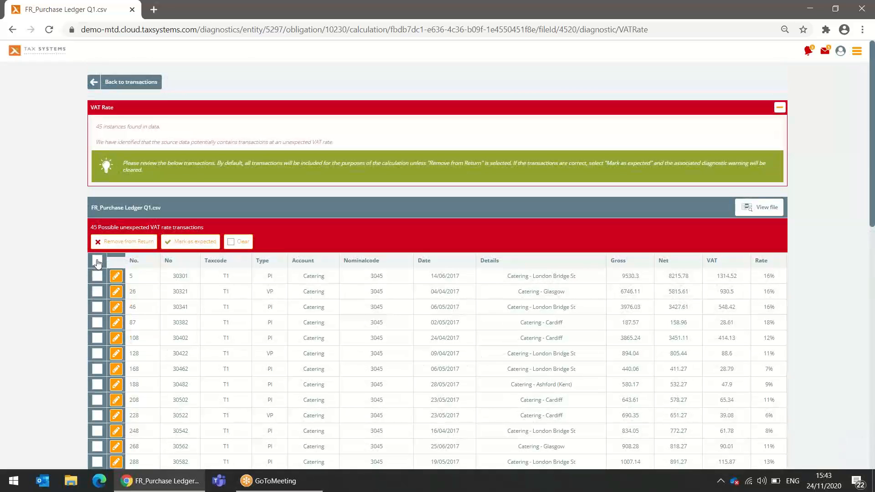
left_click(196, 244)
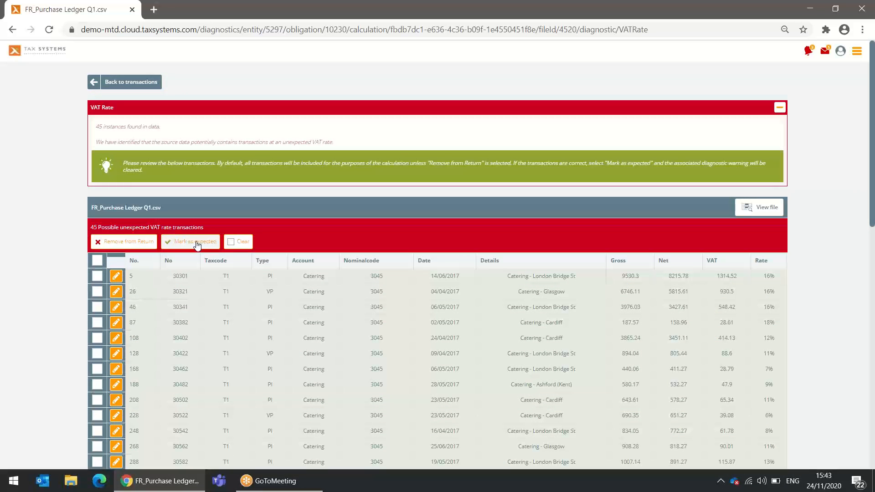
scroll(560, 355, "down", 15)
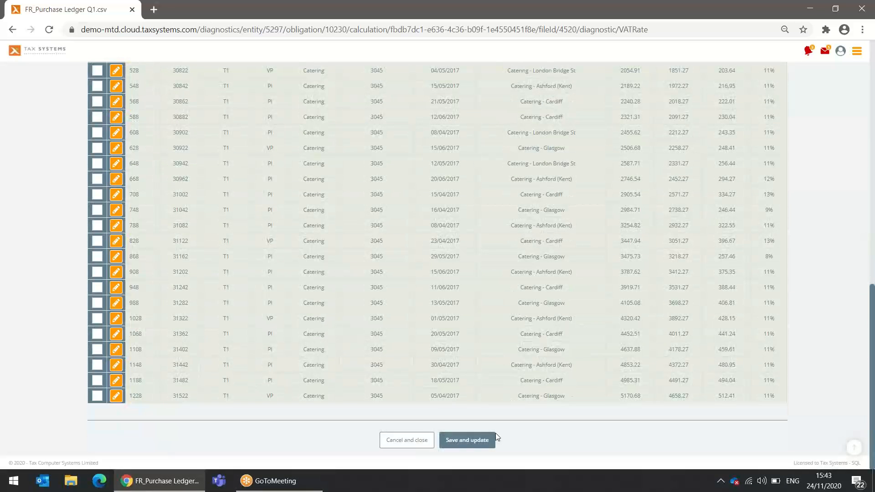
left_click(467, 441)
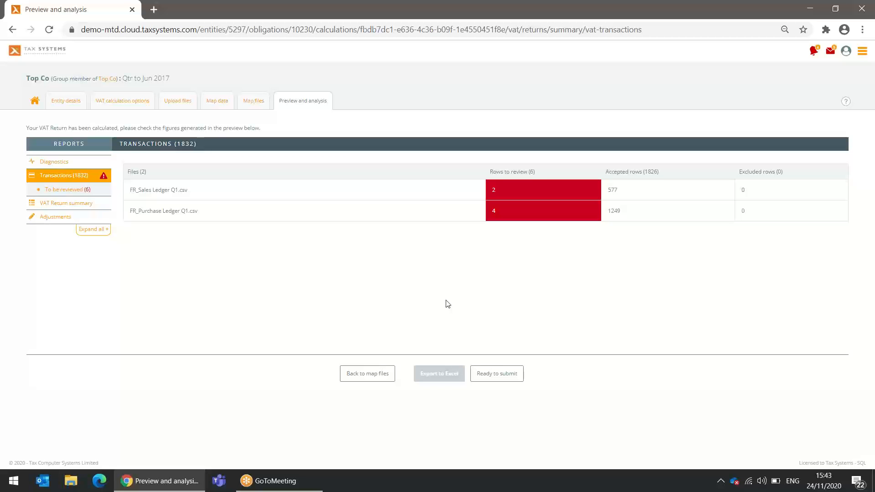
Mark purchase rows 10 and 97 as duplicates and rows 15 and 105 as not duplicates, then save
left_click(170, 215)
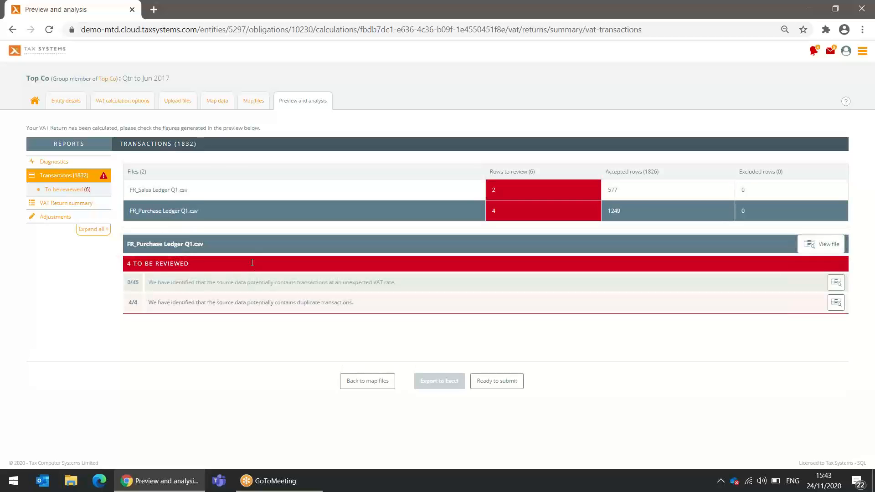
left_click(837, 305)
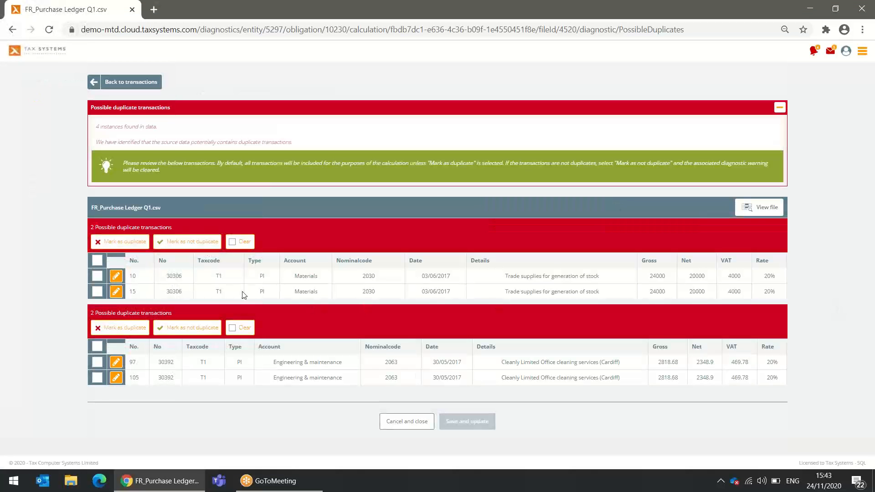
left_click(97, 275)
left_click(113, 246)
left_click(98, 291)
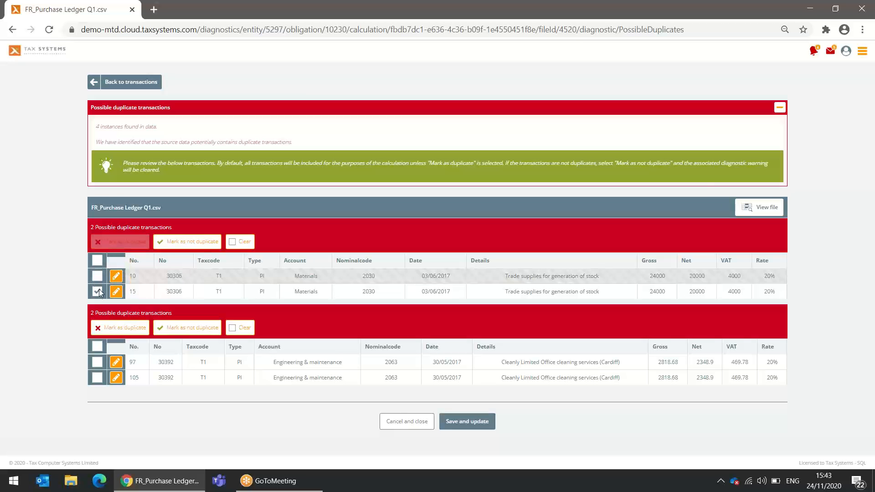
left_click(211, 247)
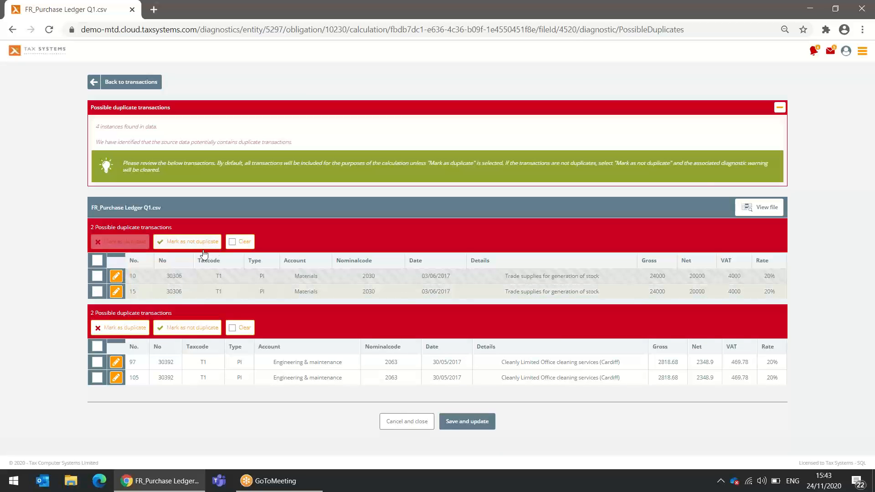
left_click(97, 362)
left_click(120, 328)
left_click(97, 378)
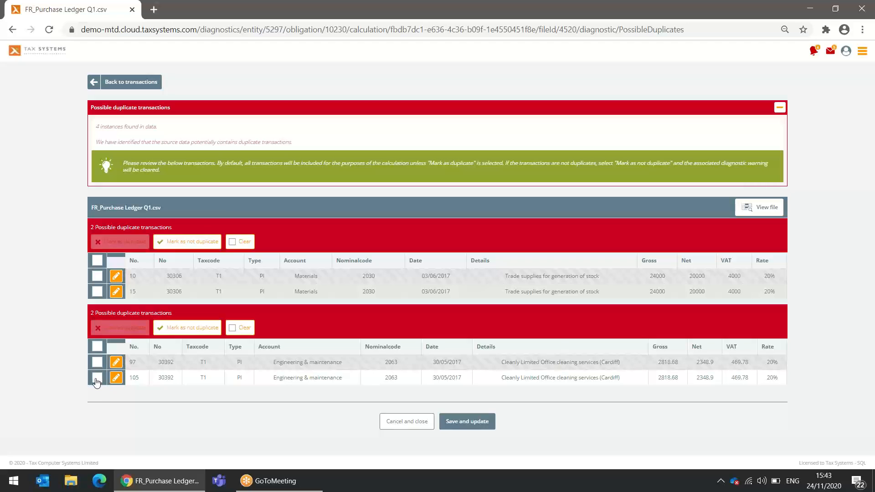
left_click(199, 328)
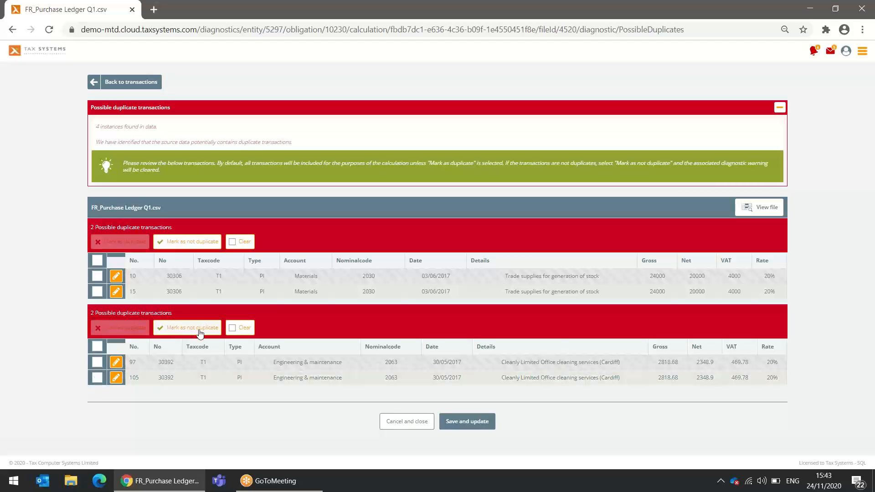
left_click(465, 426)
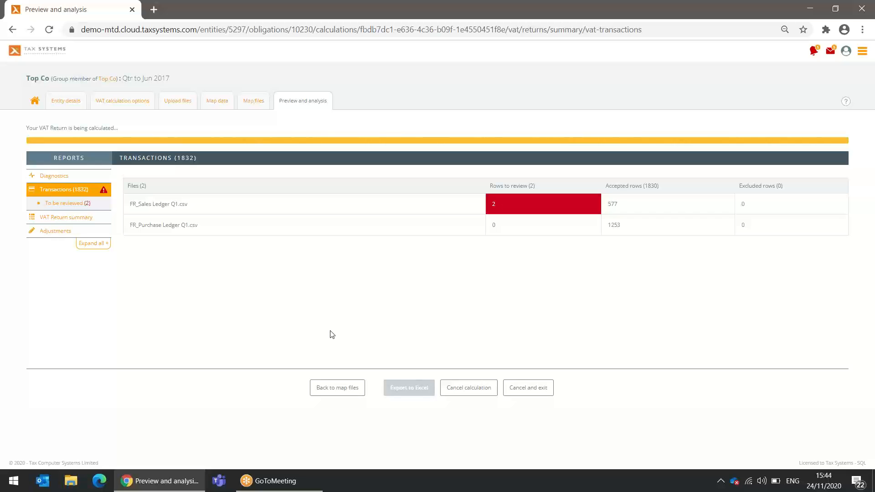
Reload the report and open the sales ledger's diagnostic for 2 transactions dated July 2017
left_click(48, 29)
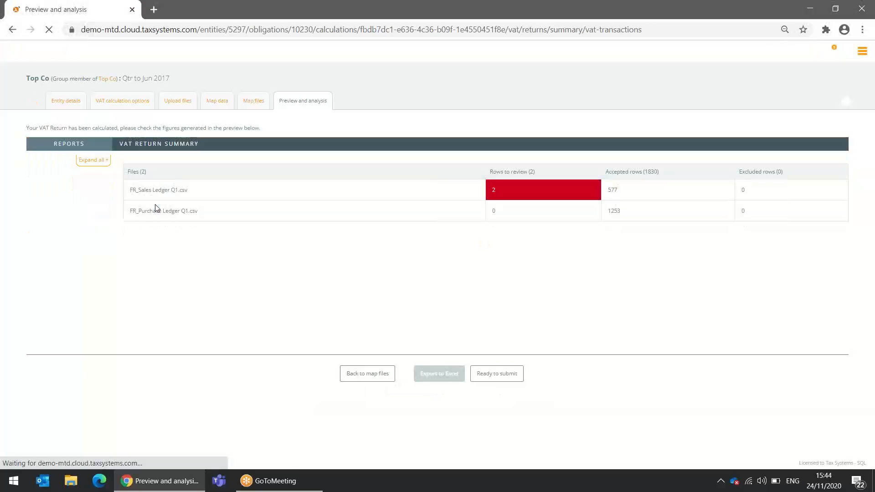
left_click(155, 191)
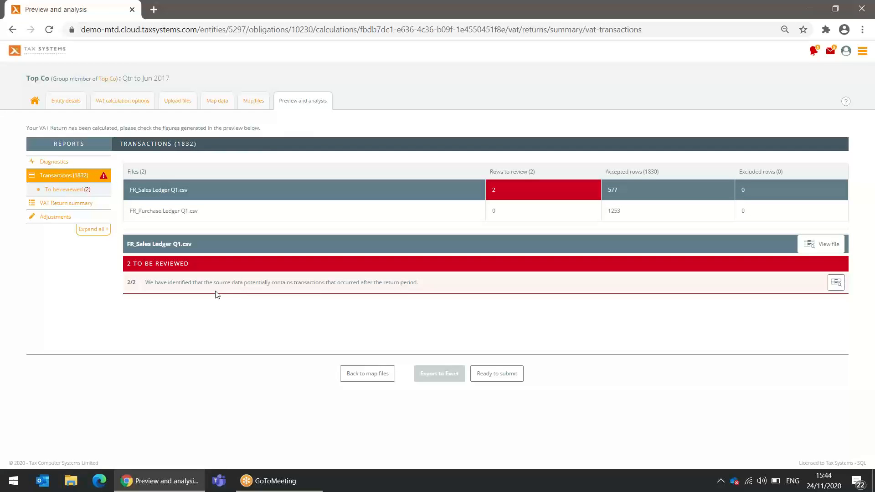
left_click_drag(176, 283, 443, 284)
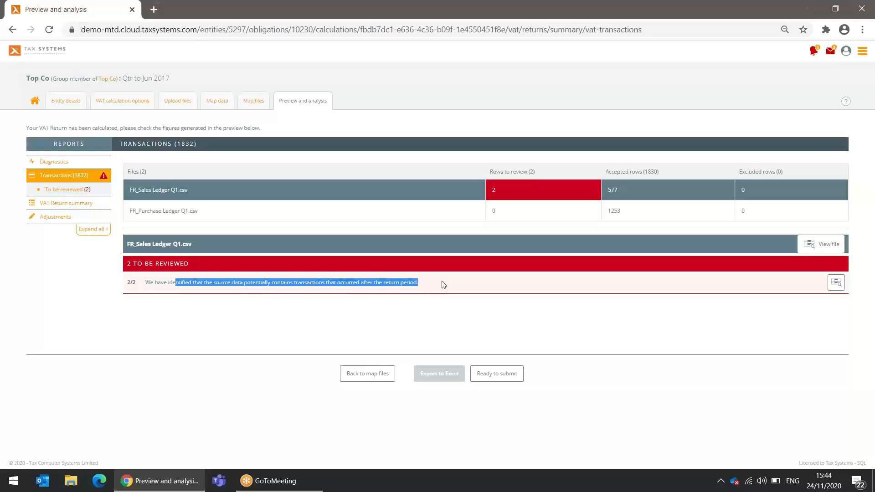
left_click(836, 285)
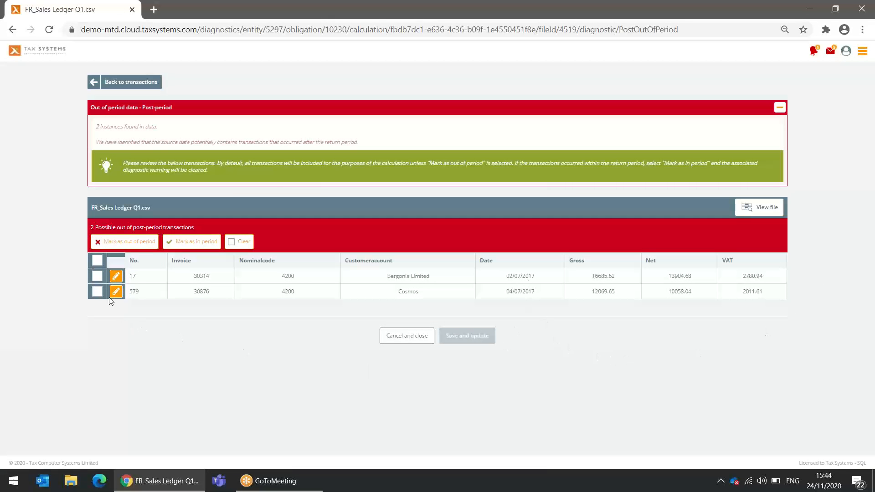
Mark sales rows 17 and 579 as out of period and save the decisions
left_click(96, 277)
left_click(97, 291)
left_click(132, 247)
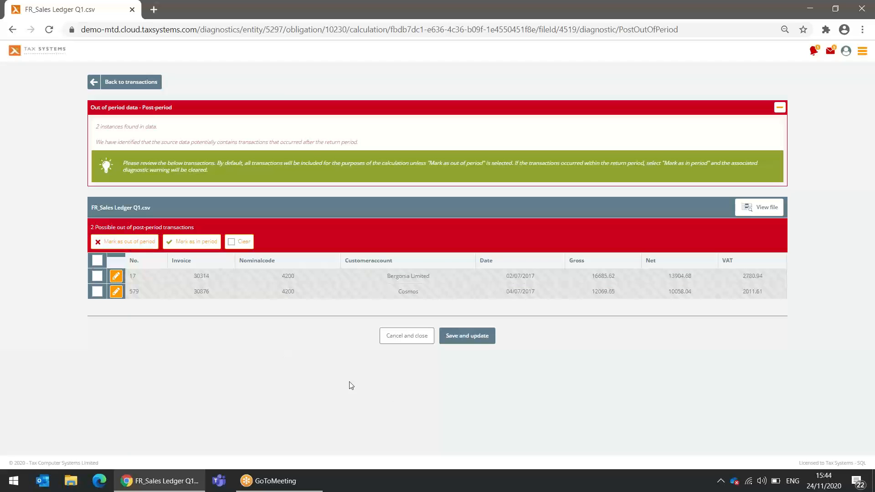
left_click(471, 341)
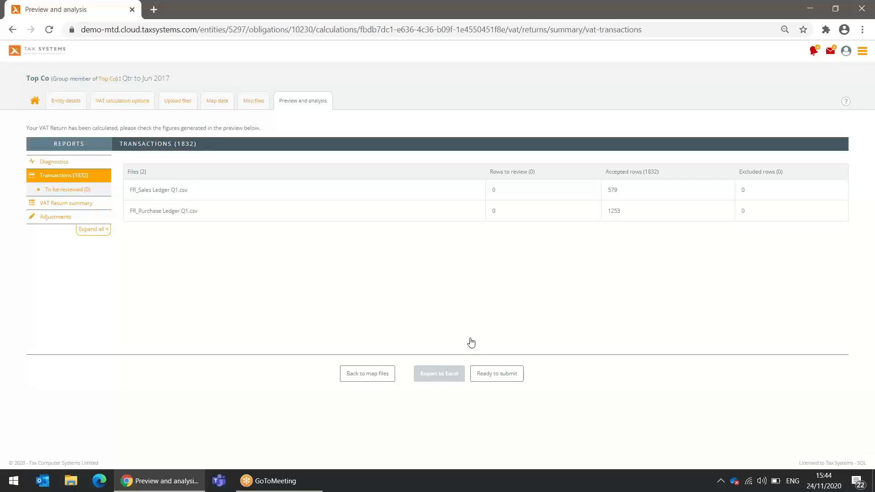
Open the VAT Return summary and expand Adjustments to list Output VAT, EU Acquisitions, Input VAT and EU supplies
left_click(50, 204)
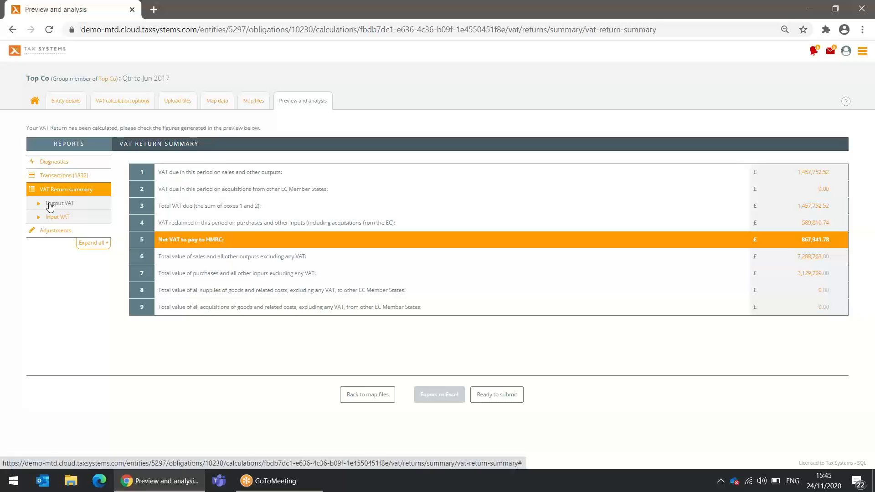
left_click(50, 230)
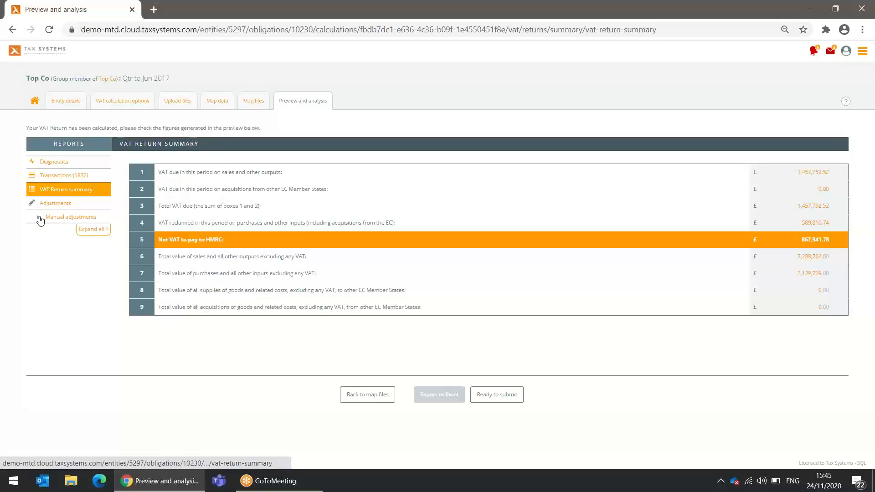
left_click(39, 219)
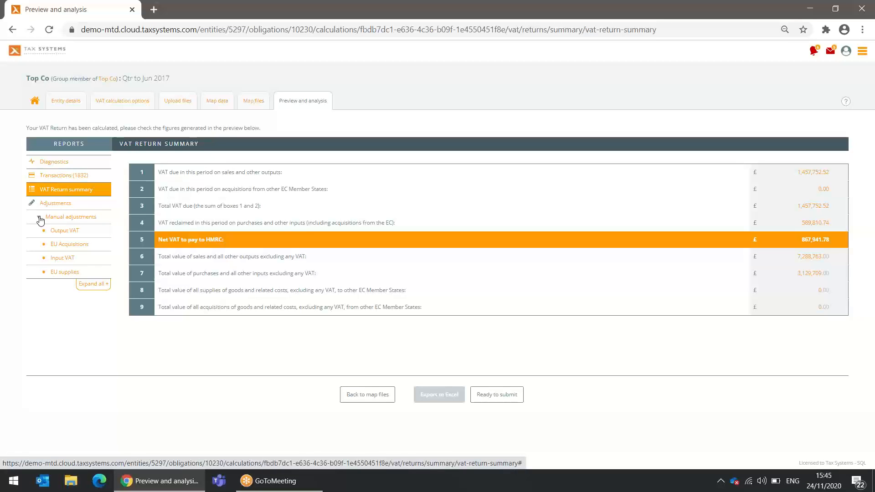
Confirm Output VAT has no manual adjustments, then open a new Input VAT adjustment dated 24/11/2020
left_click(61, 232)
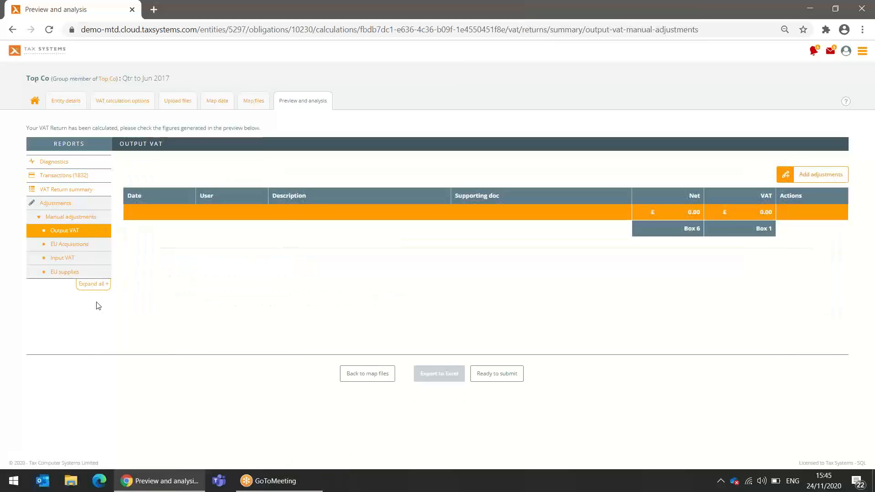
left_click(69, 259)
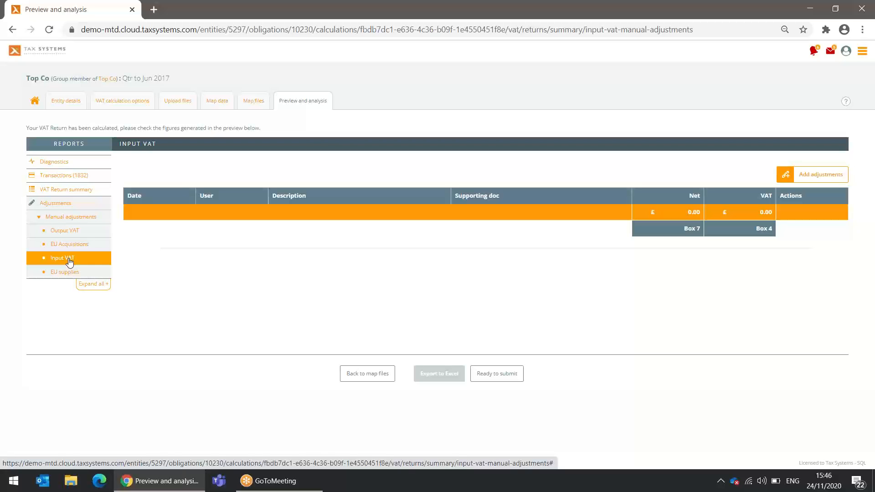
left_click(809, 181)
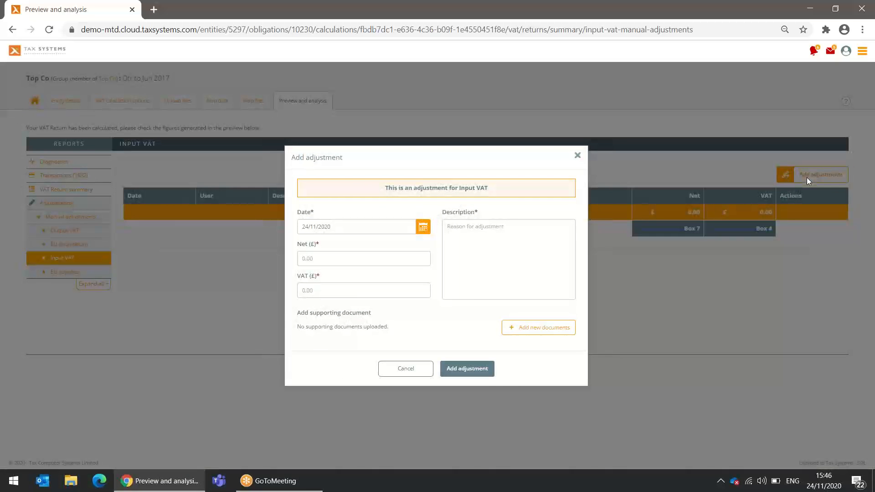
Enter net 0, VAT 1,600 and description 'Bad debt relief' for the Input VAT adjustment
left_click(352, 257)
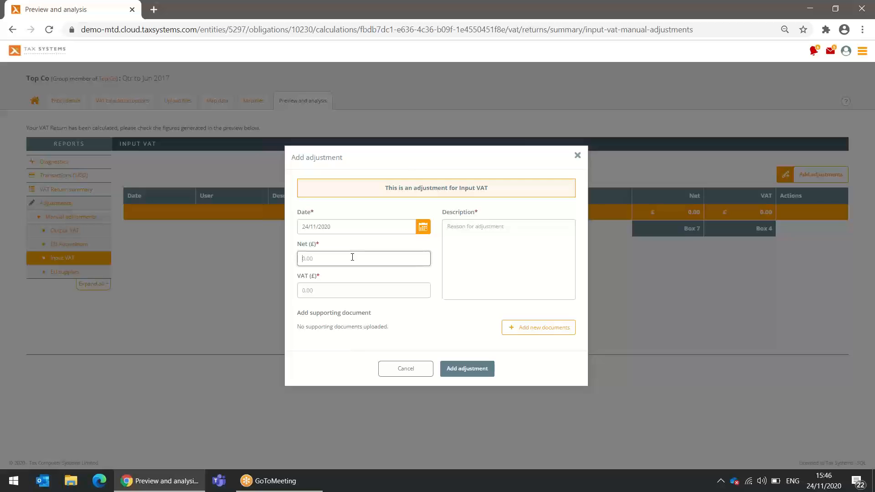
type("0")
left_click(334, 293)
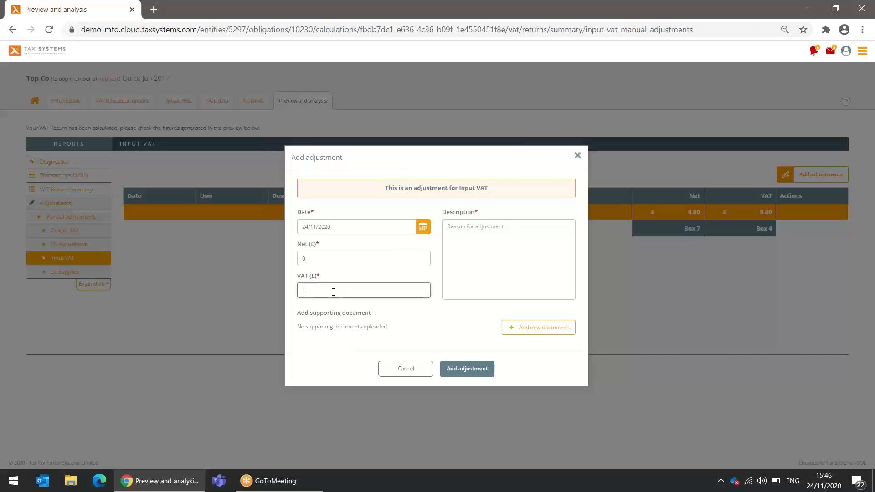
type("1,600")
left_click(446, 240)
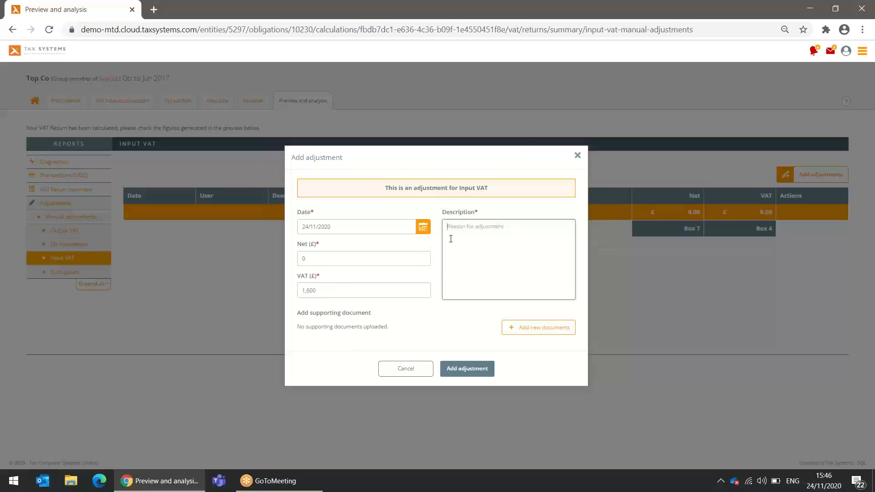
type("Bad debt relief")
Attach BRD_Letter to customer.pdf, save the adjustment, and return to the VAT Return summary
left_click(554, 330)
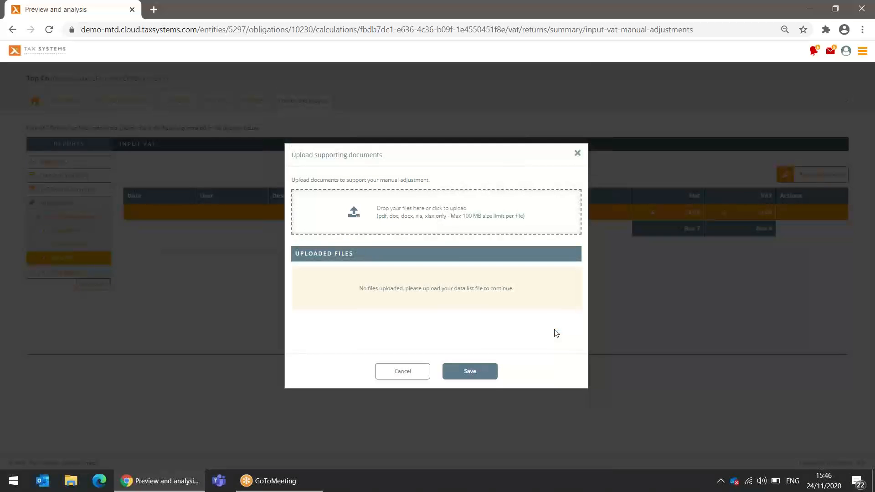
left_click(445, 221)
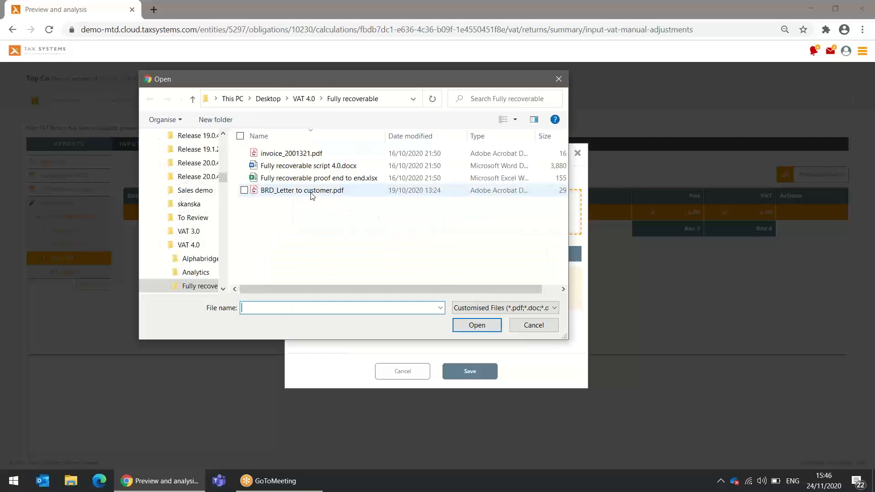
double_click(313, 192)
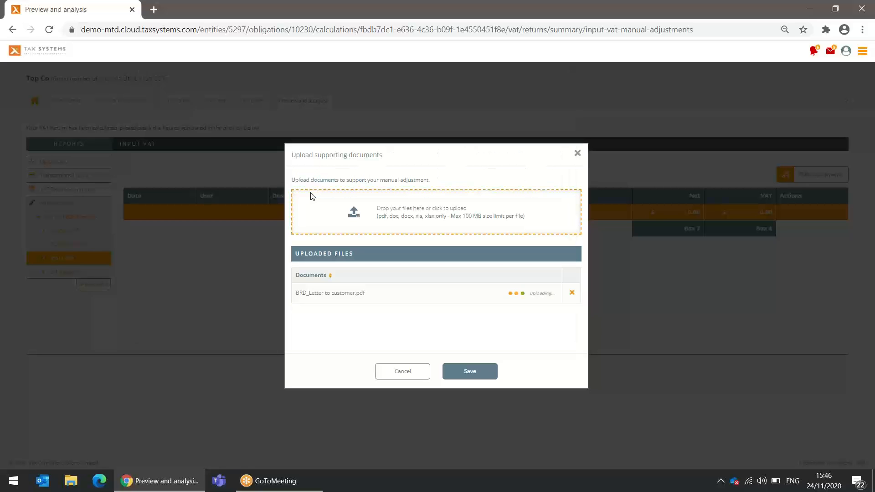
left_click(481, 377)
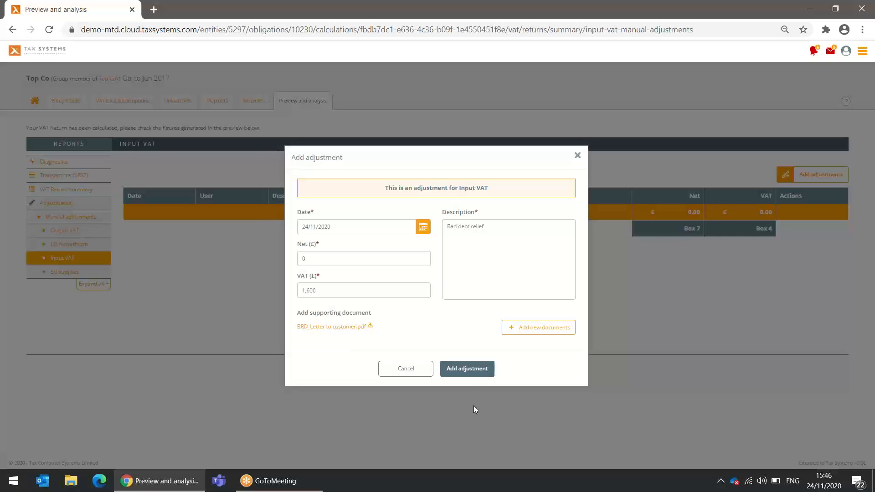
left_click(471, 370)
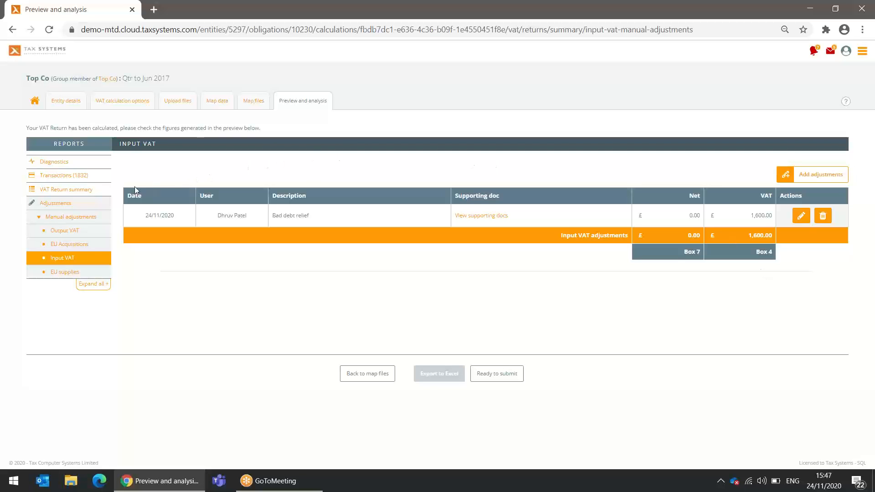
left_click(83, 192)
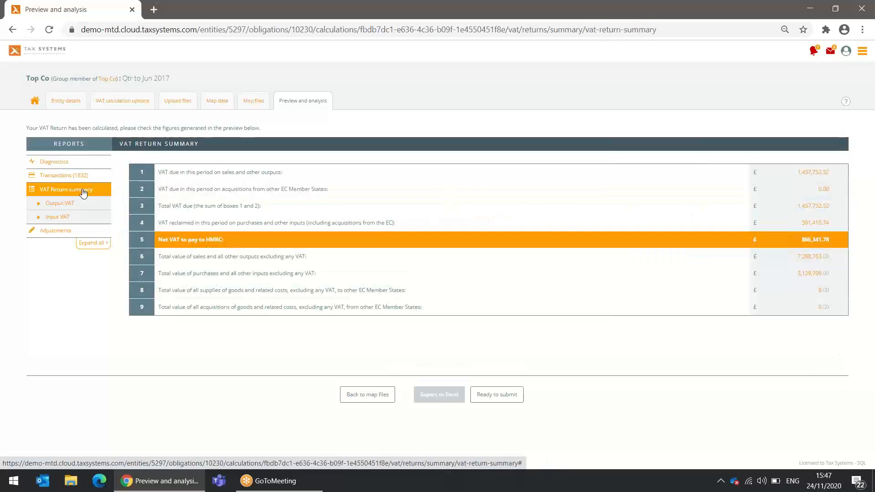
Review the box 4 Input VAT breakdown of Purchases, Blocked inputs and Adjustments
left_click(820, 225)
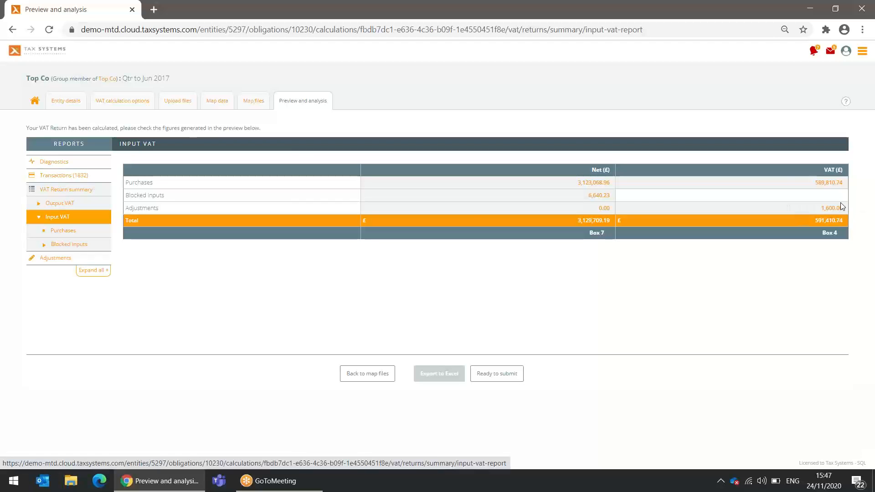
left_click_drag(193, 211, 127, 209)
left_click(170, 208)
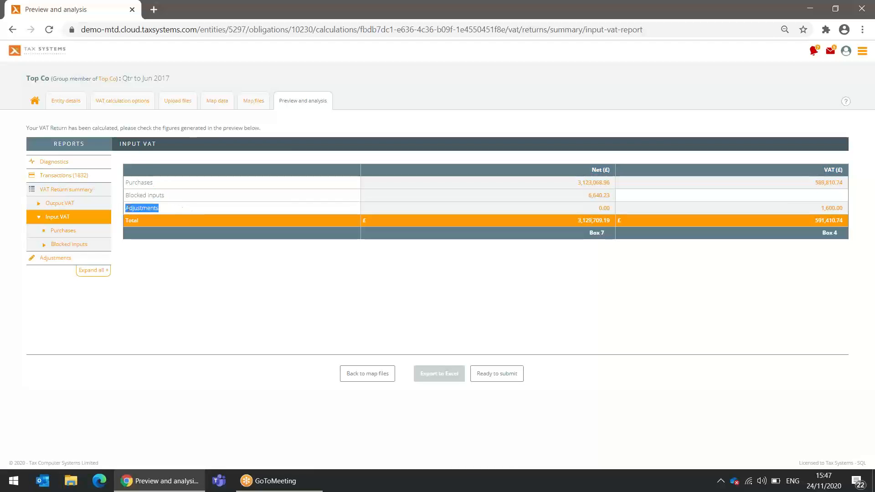
left_click(265, 277)
Scroll through the purchase transactions behind the net figure, then confirm Diagnostics shows 0 issues
left_click(574, 183)
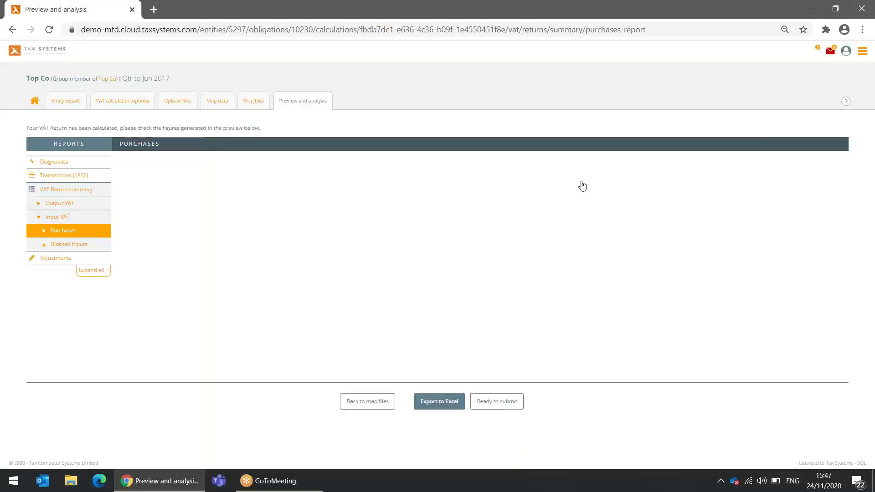
scroll(581, 185, "down", 1)
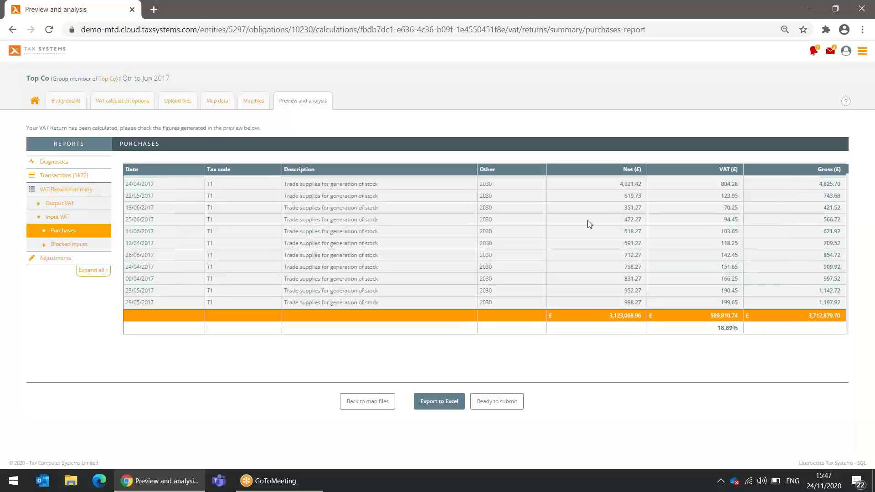
scroll(590, 224, "down", 3)
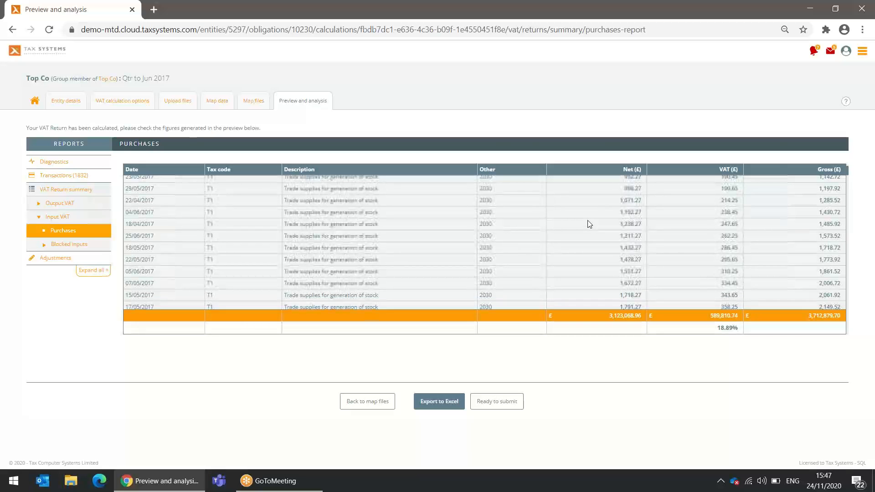
scroll(590, 224, "down", 1)
scroll(589, 224, "down", 1)
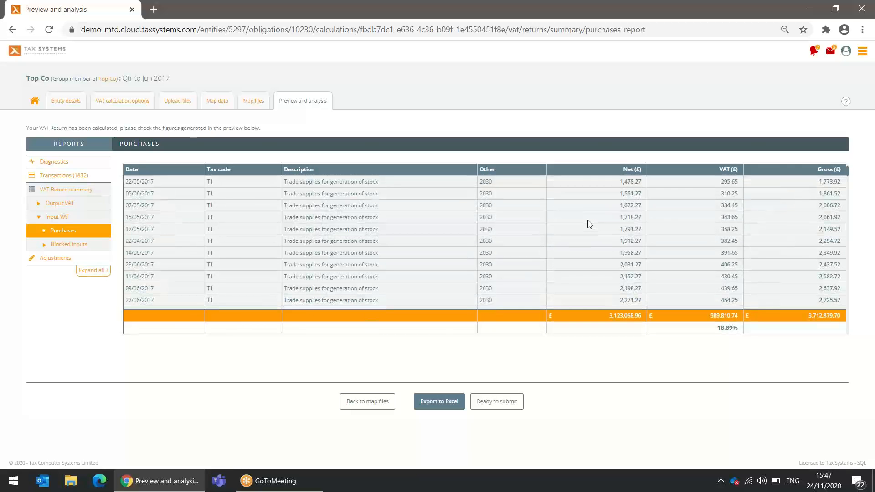
scroll(590, 224, "down", 1)
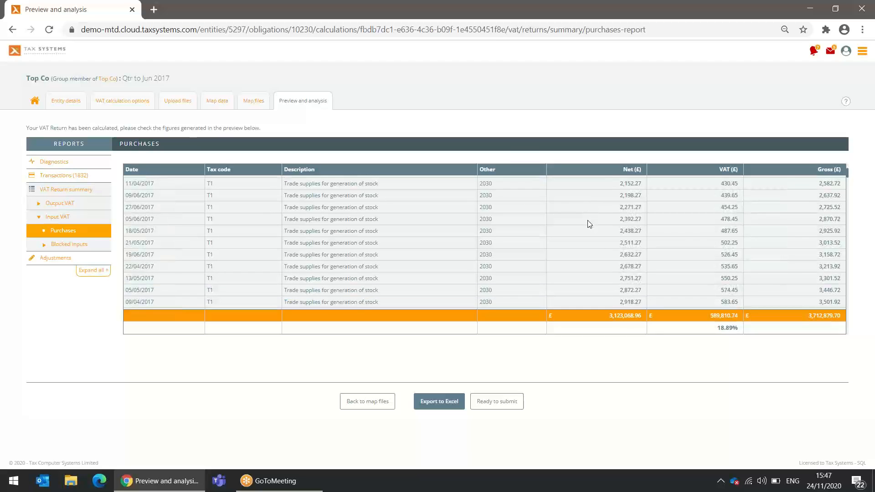
scroll(589, 224, "down", 1)
scroll(588, 224, "down", 2)
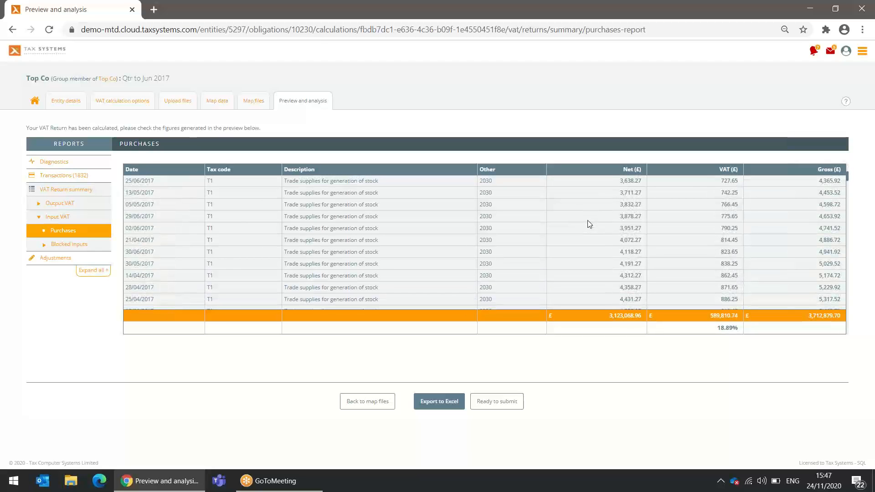
left_click(58, 164)
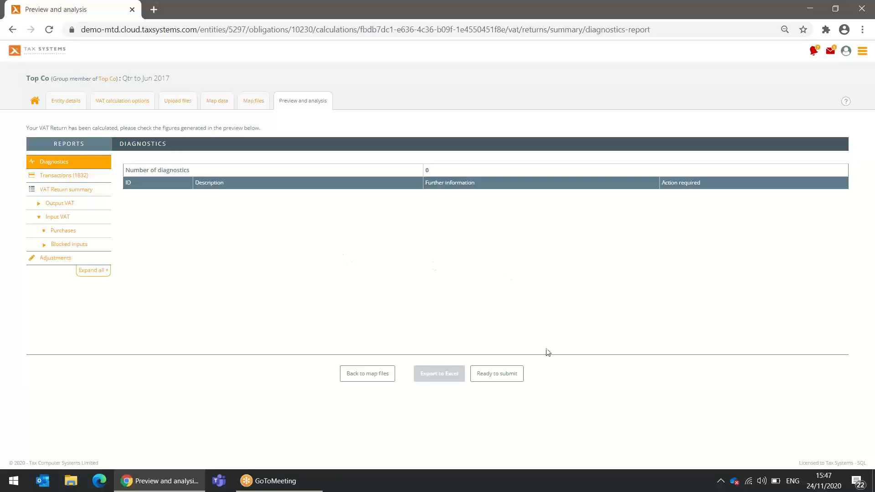
left_click(500, 375)
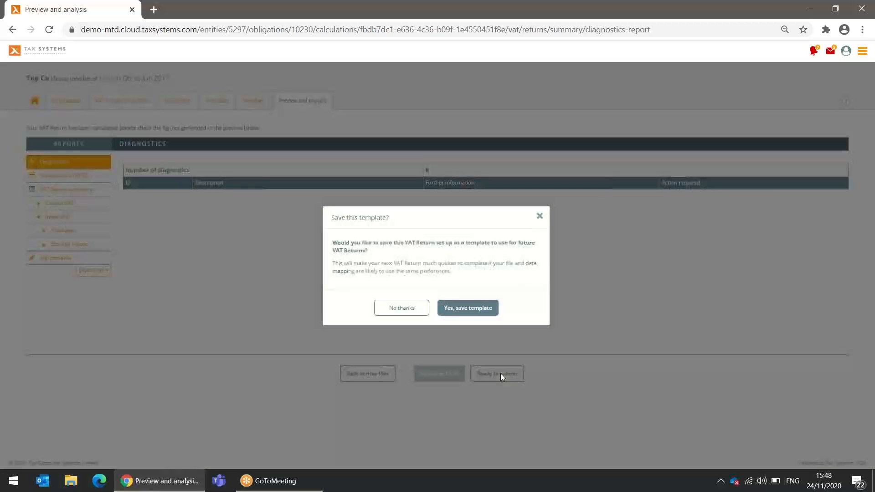
left_click(402, 312)
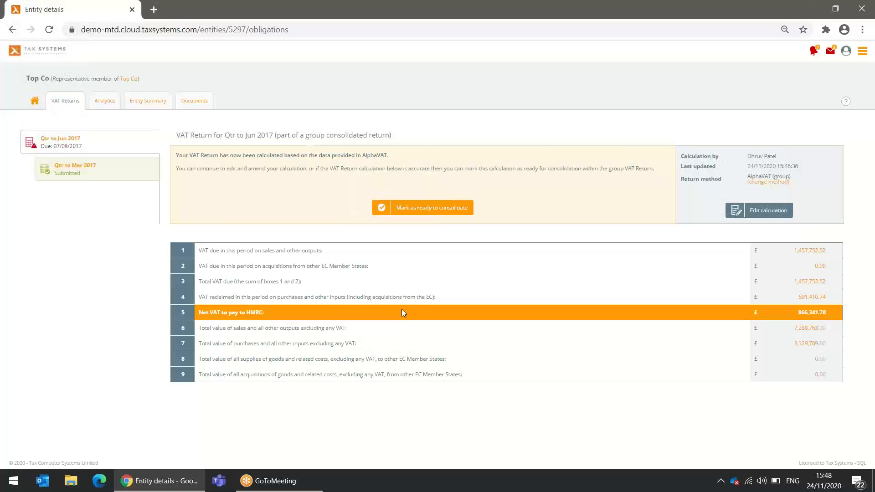
left_click(448, 213)
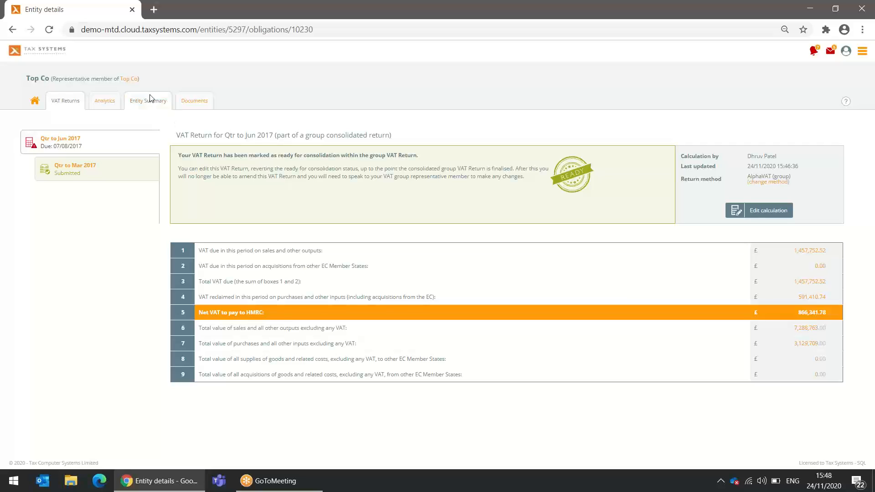
left_click(131, 85)
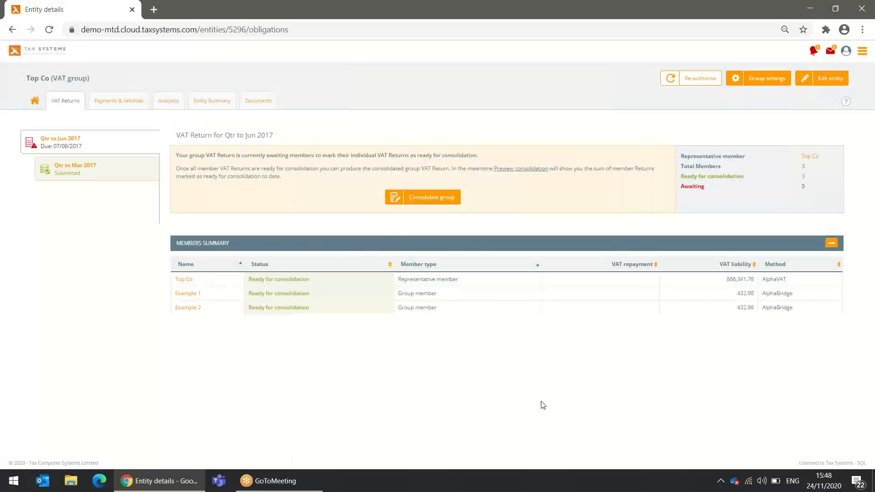
Consolidate the members' returns into the Top Co Qtr to Jun 2017 group return and reload it
left_click(440, 203)
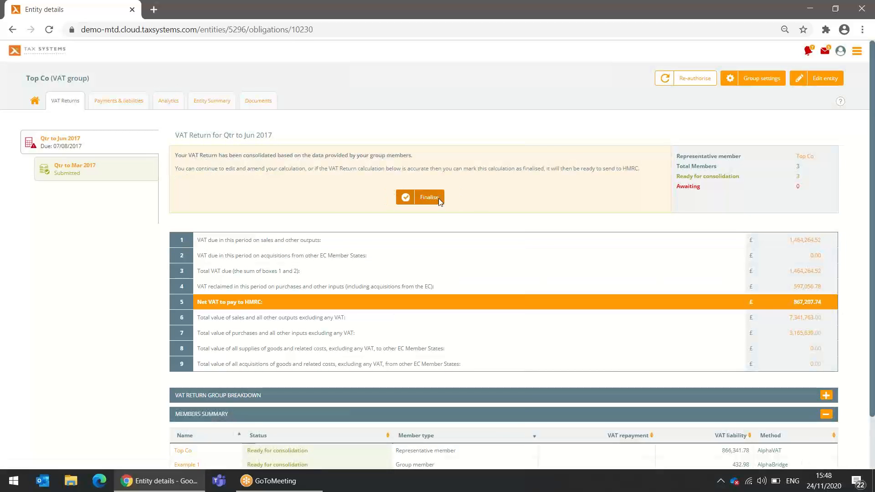
left_click(49, 31)
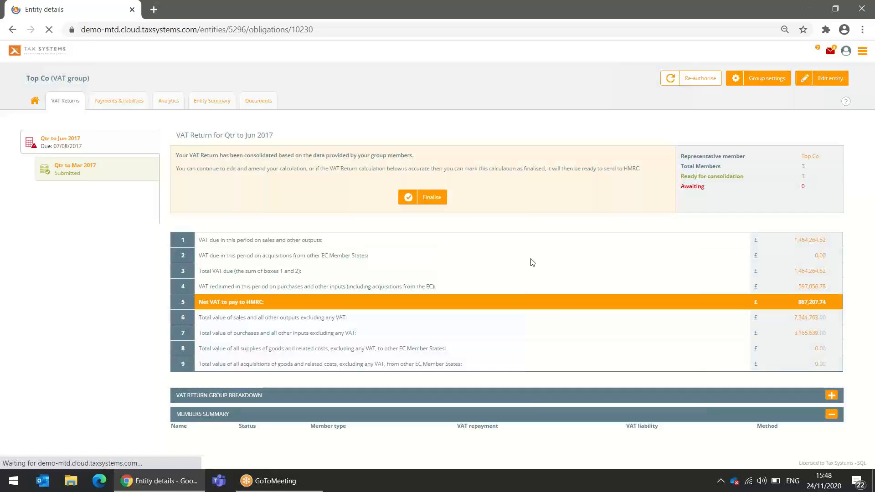
scroll(547, 273, "down", 2)
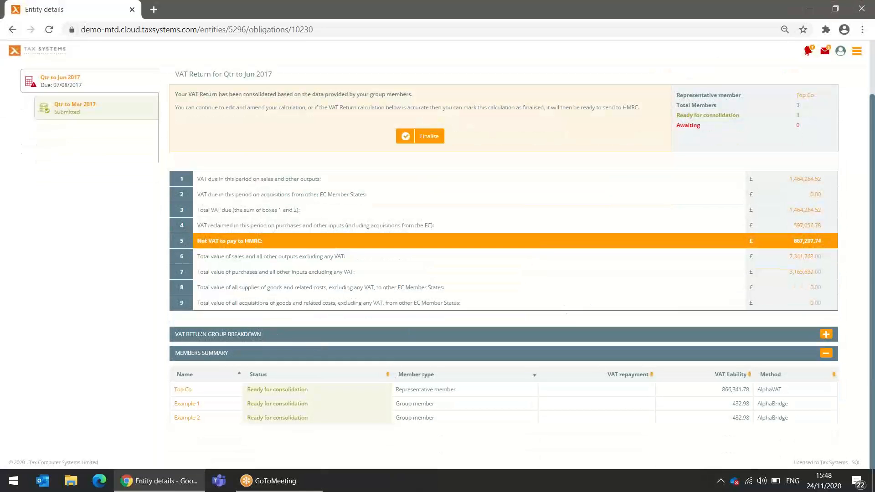
Review the VAT Return Group Breakdown per member, then finalise the consolidated return
left_click(827, 335)
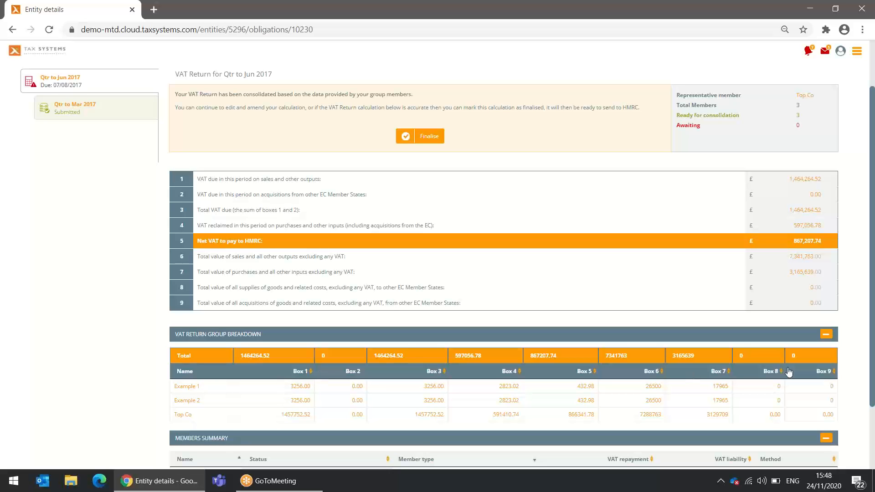
scroll(273, 378, "down", 2)
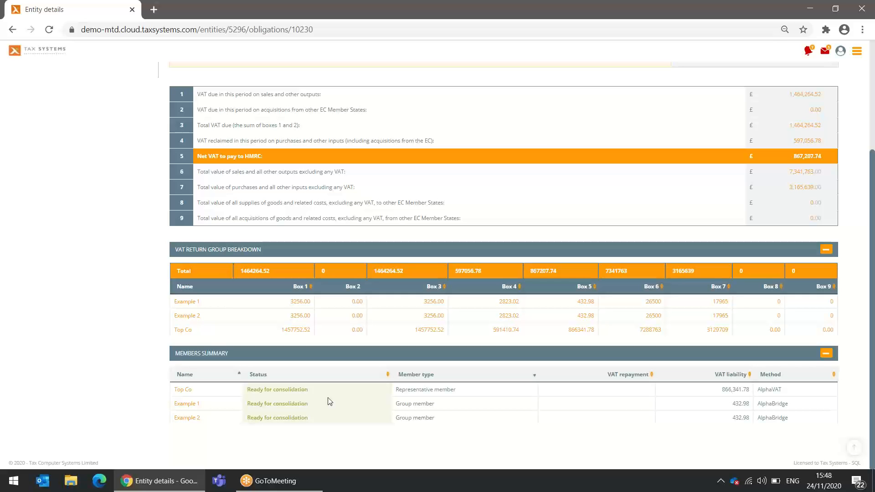
scroll(330, 401, "up", 3)
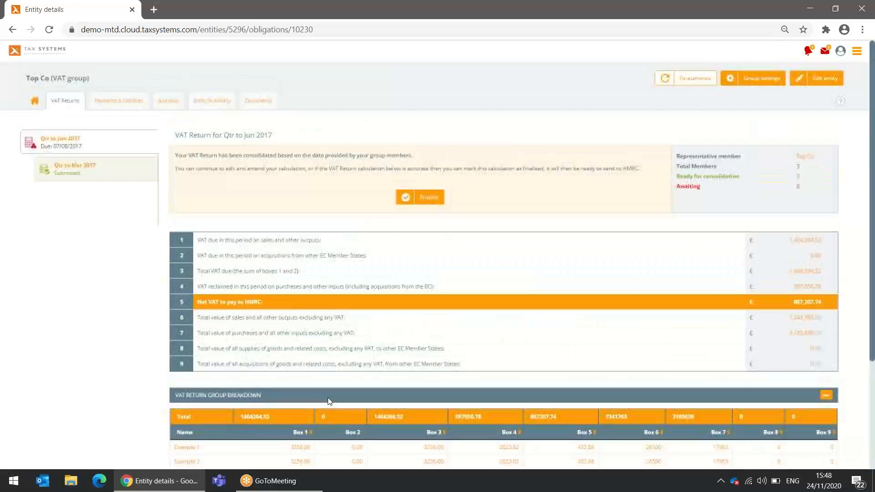
left_click(431, 198)
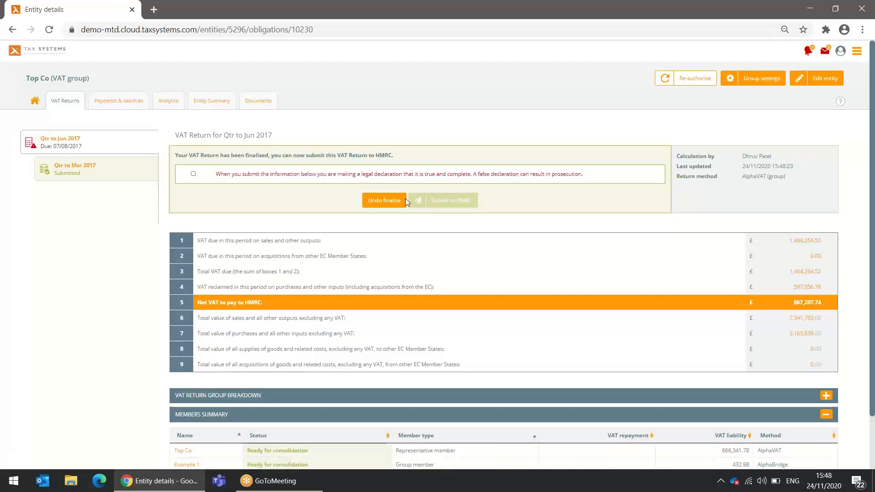
Accept the declaration, submit the Qtr to Jun 2017 group return to HMRC, and go to Entity management
left_click(193, 174)
left_click(445, 202)
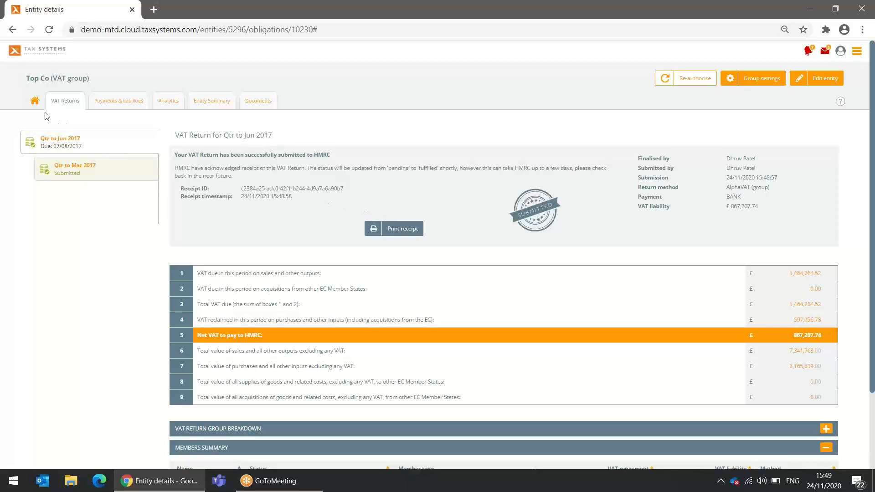
left_click(35, 103)
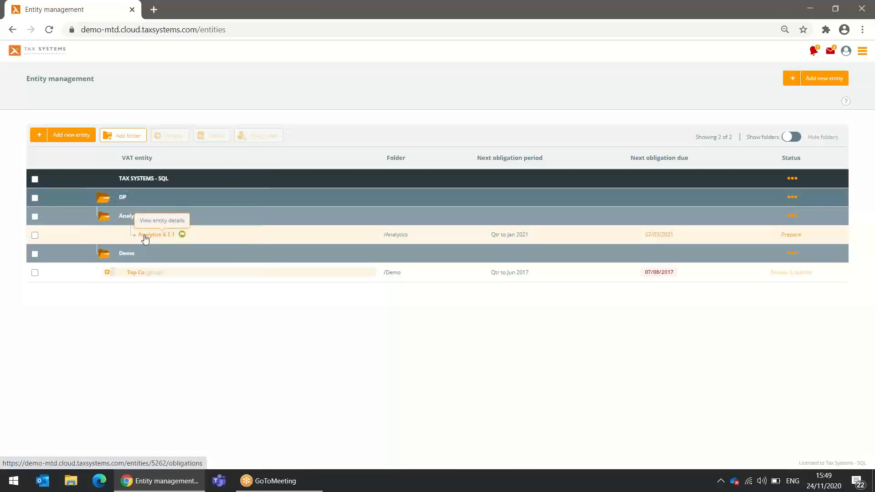
Open Analytics 4.1.1, view its submitted returns from Qtr to Apr 2019 to Qtr to Apr 2020, then its Analytics dashboard
left_click(145, 237)
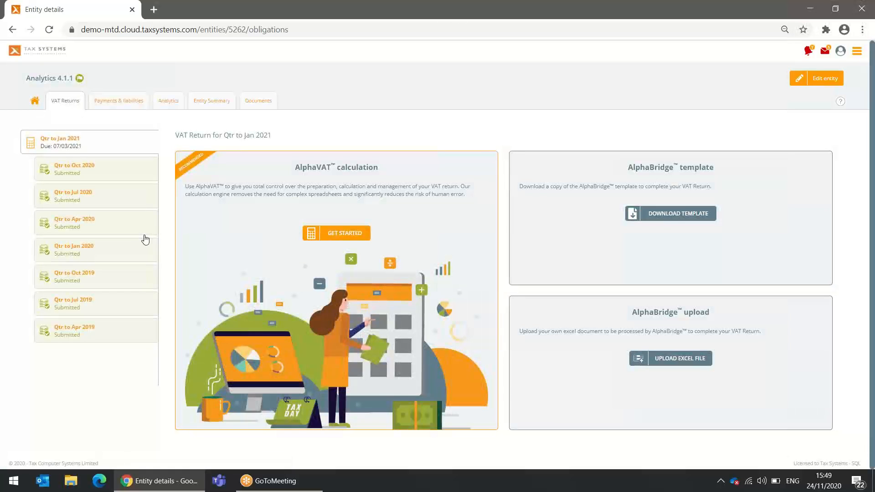
left_click(90, 336)
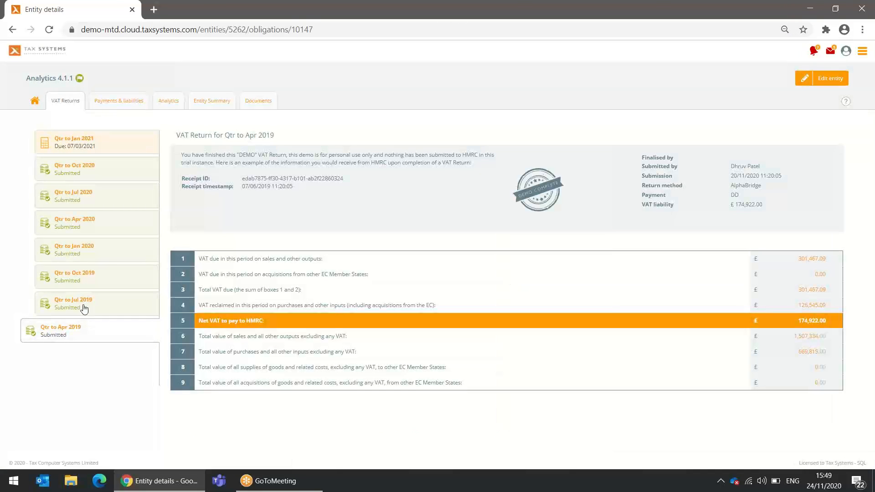
left_click(85, 309)
left_click(79, 281)
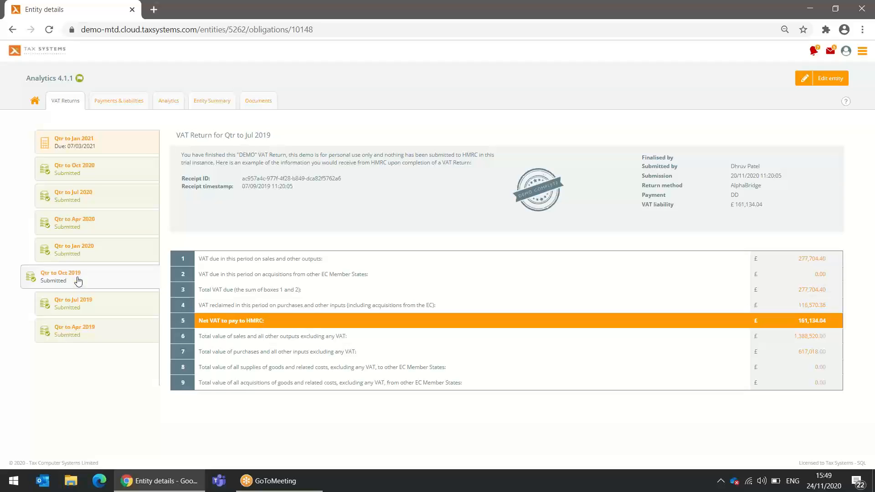
left_click(77, 254)
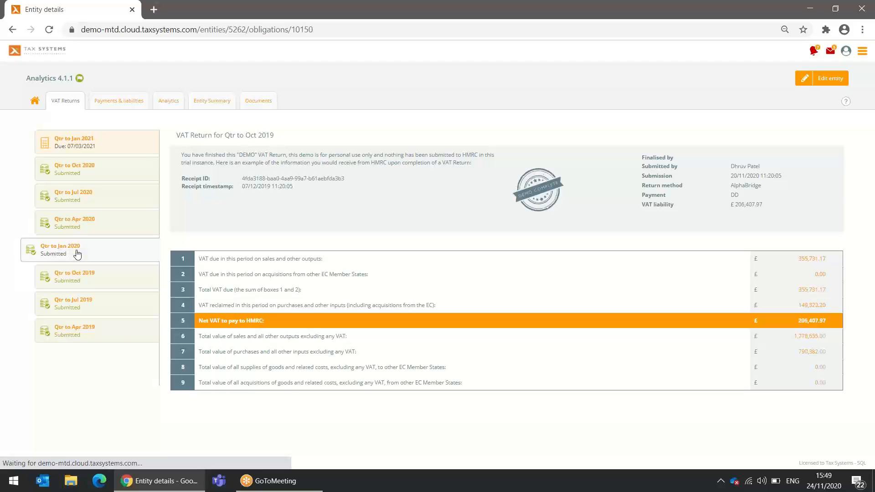
left_click(75, 224)
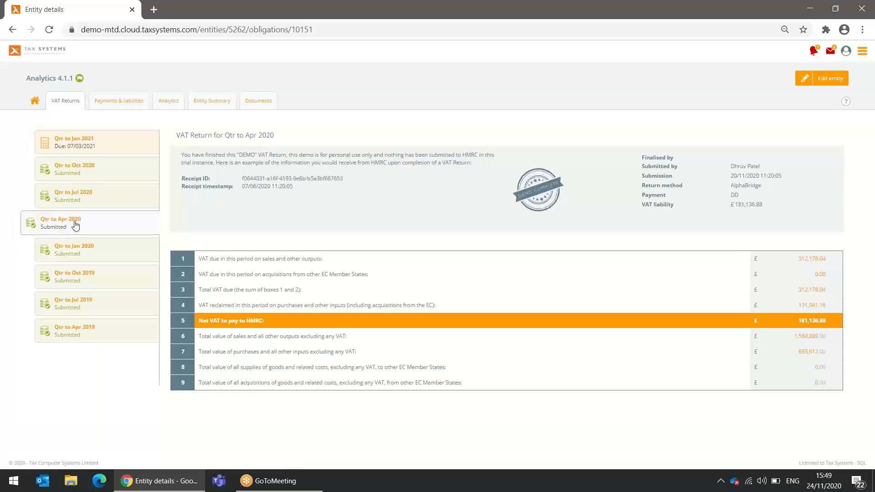
left_click(170, 107)
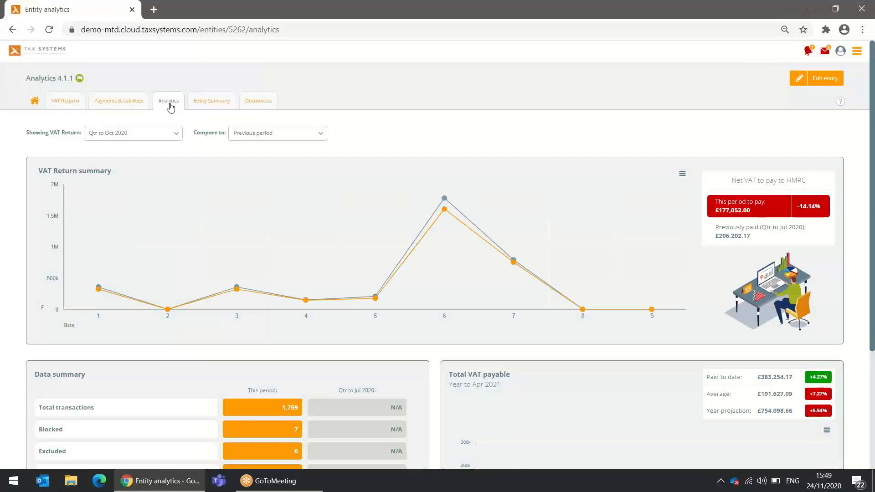
left_click(172, 133)
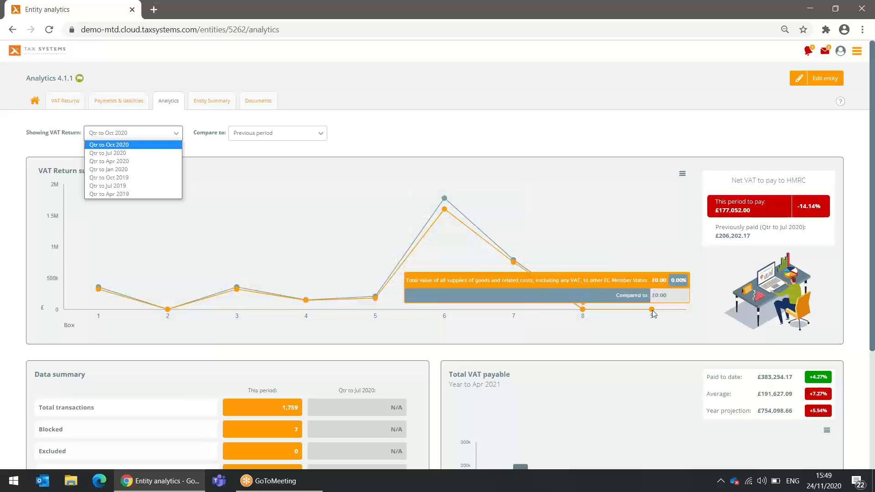
scroll(674, 348, "down", 3)
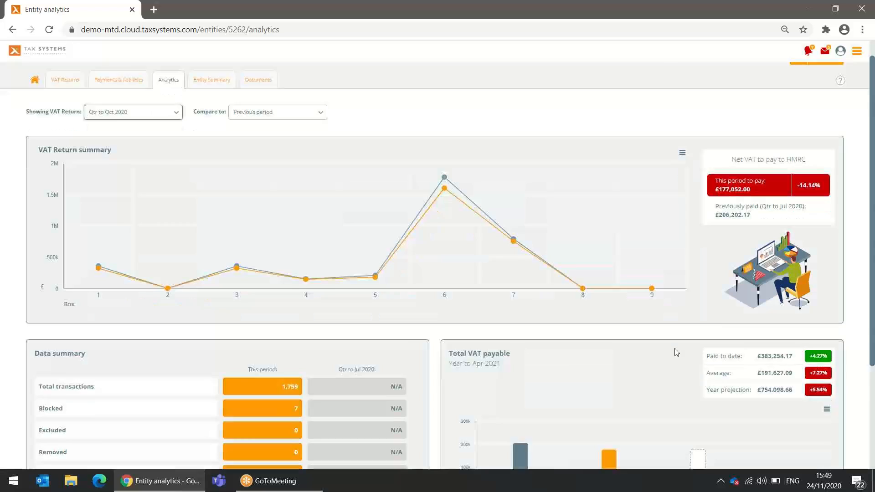
mouse_move(519, 391)
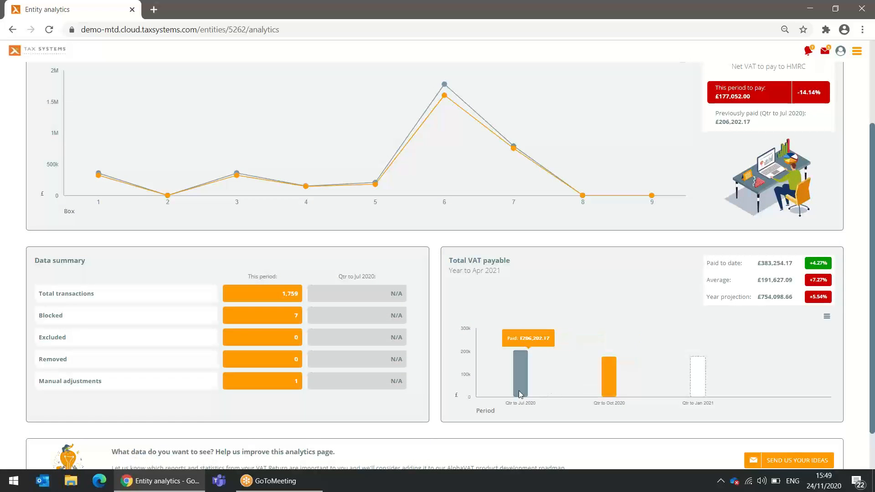
mouse_move(617, 391)
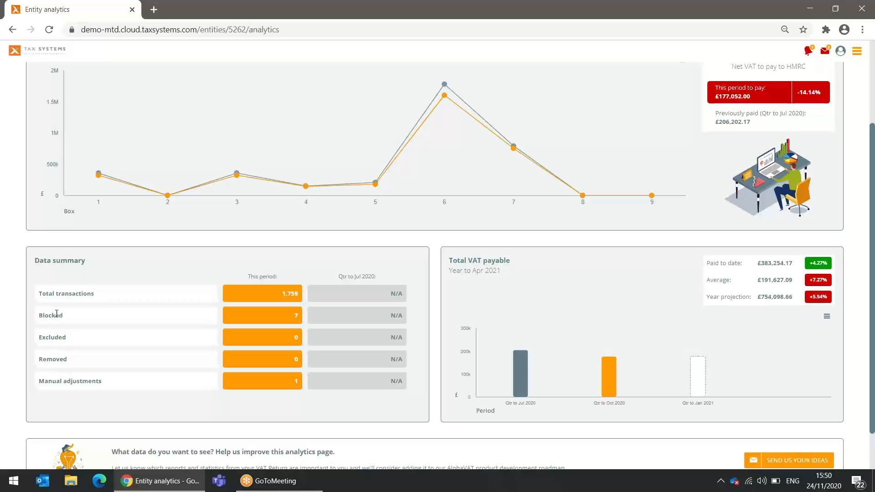
Review the seven Qtr to Oct 2020 blocked purchases (£332.00 VAT), then view Payments & liabilities
left_click(278, 317)
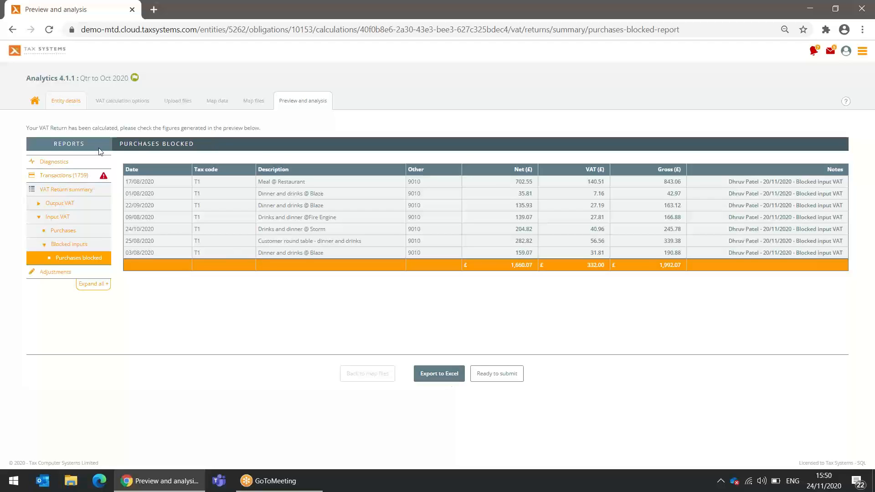
left_click(13, 30)
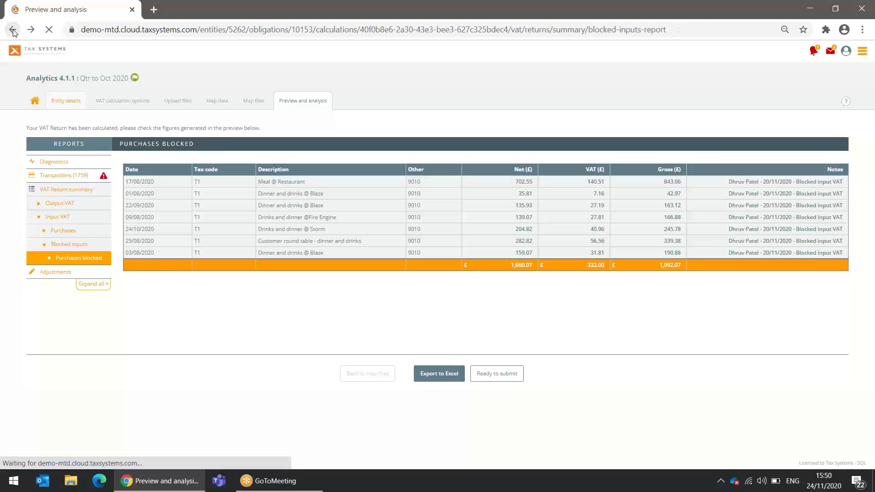
left_click(12, 30)
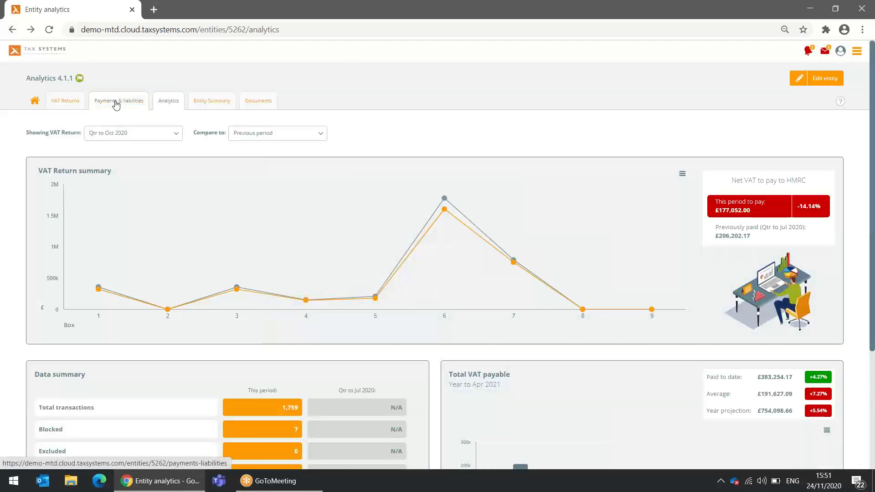
left_click(116, 105)
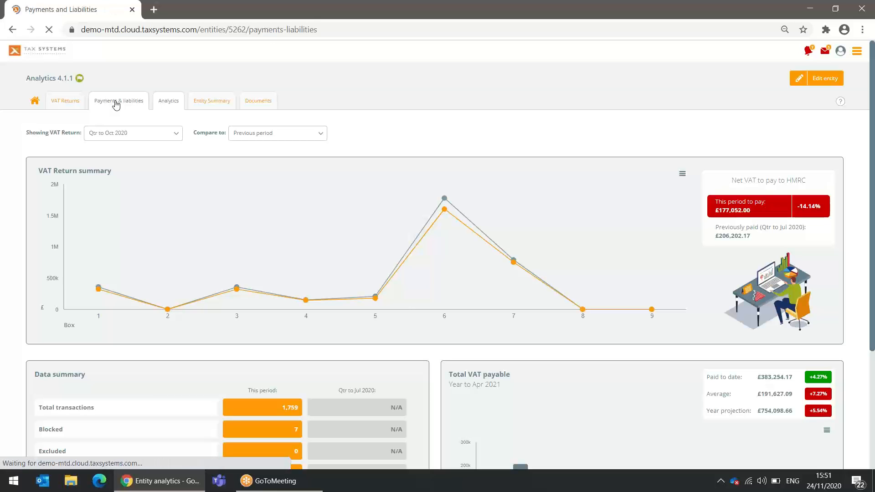